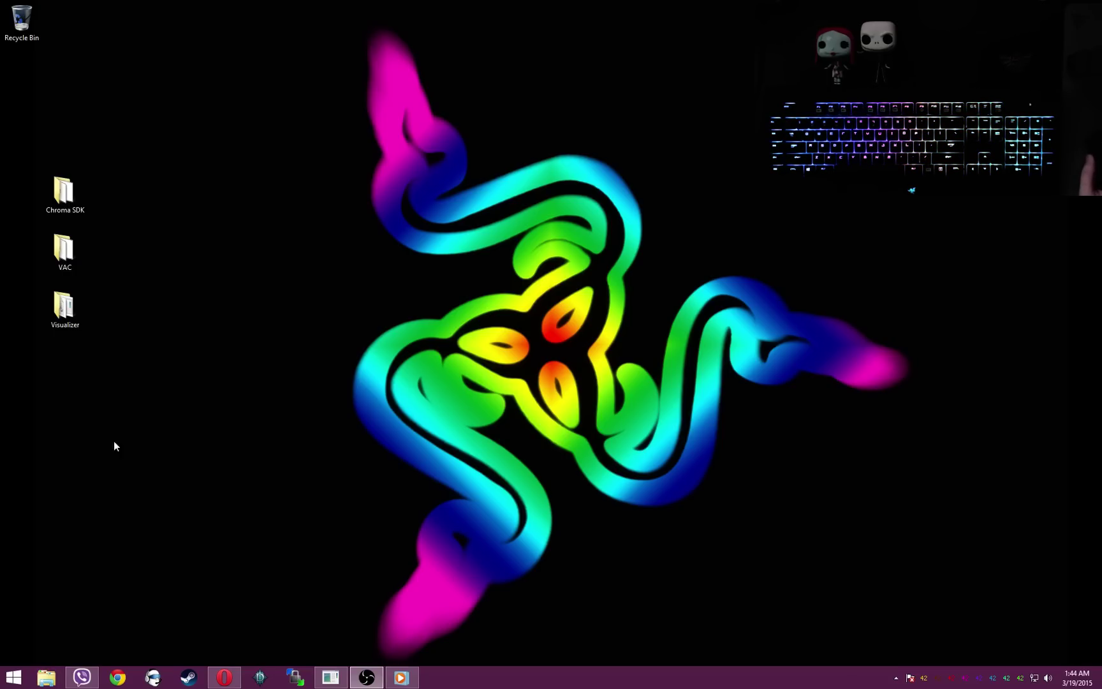
Step: Bring Opera forward on the Razer Developer Portal's Chroma SDK download page
click(224, 677)
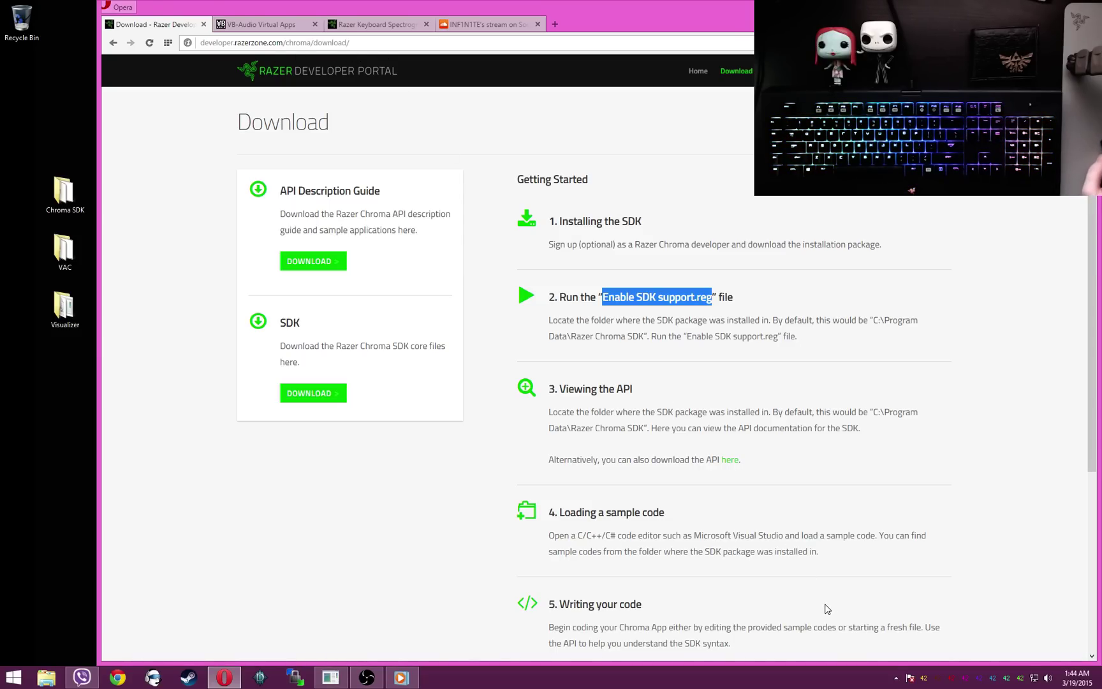
click(896, 677)
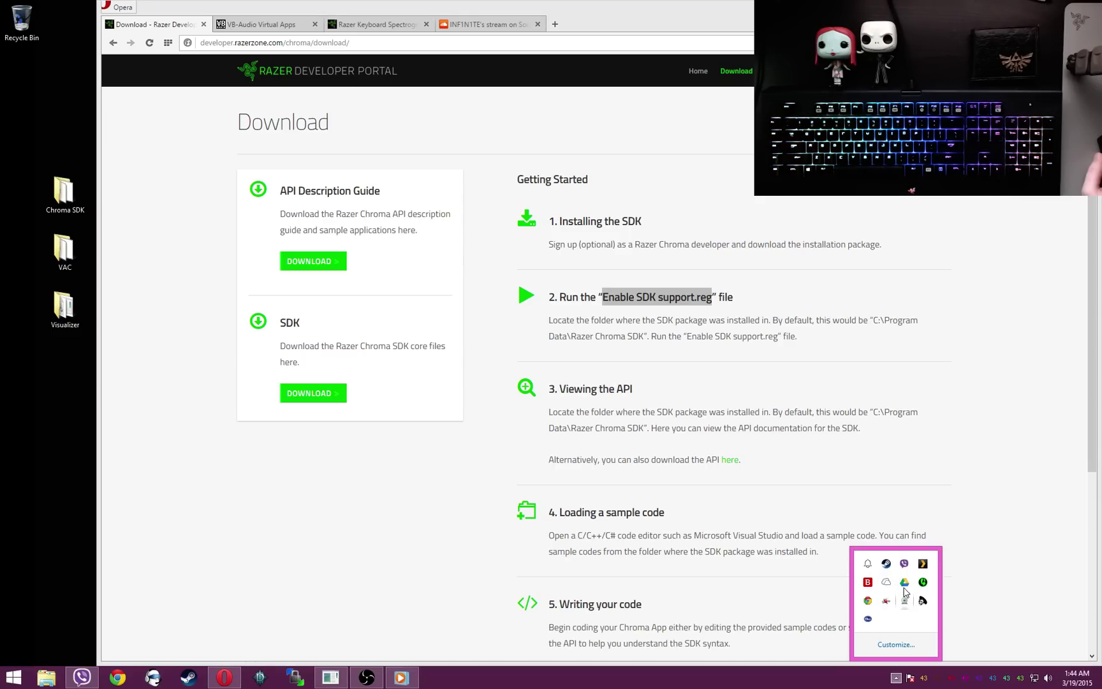
click(298, 228)
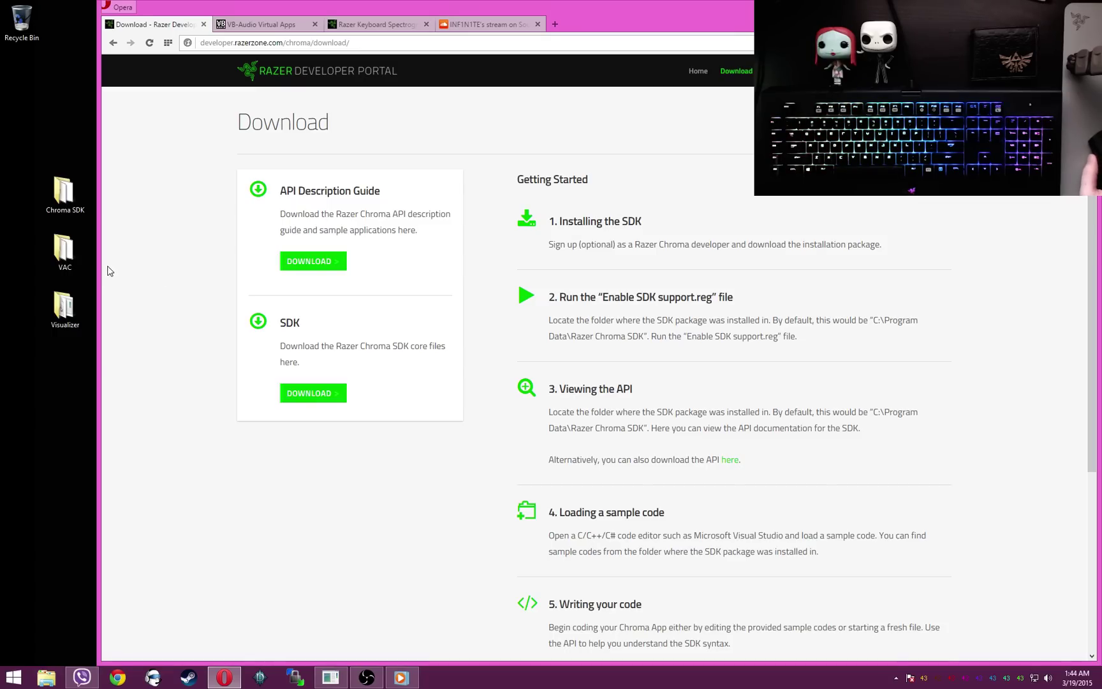
Step: Try running Enable SDK support.reg from the Chroma SDK folder, cancel the warning, and return to Opera
double_click(64, 192)
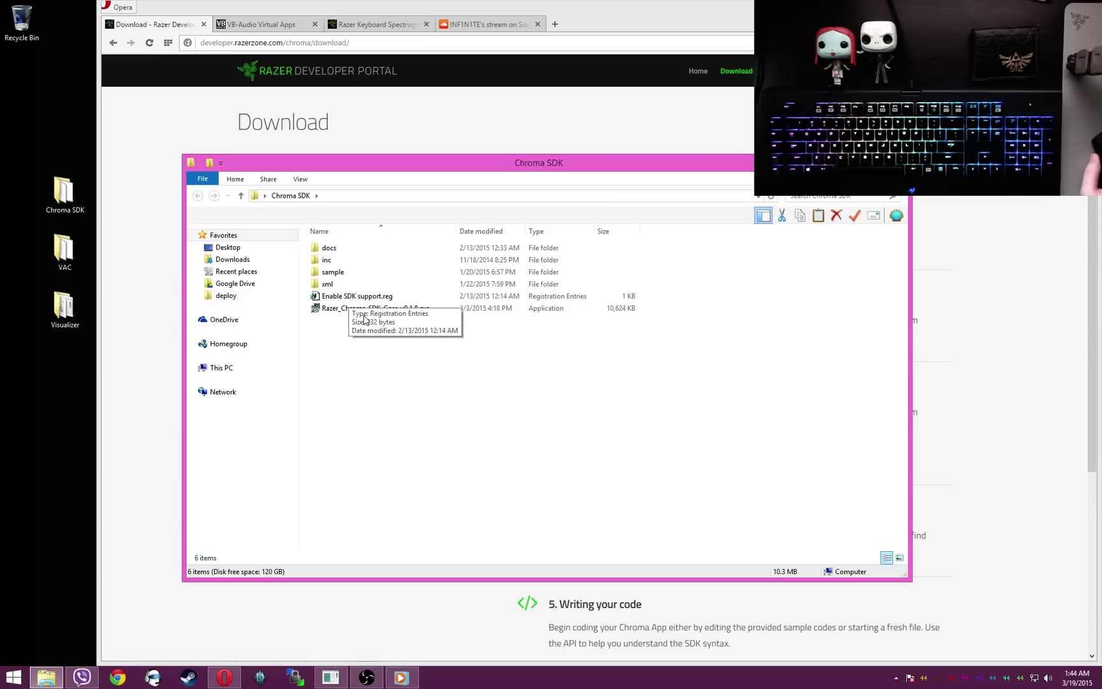
click(336, 313)
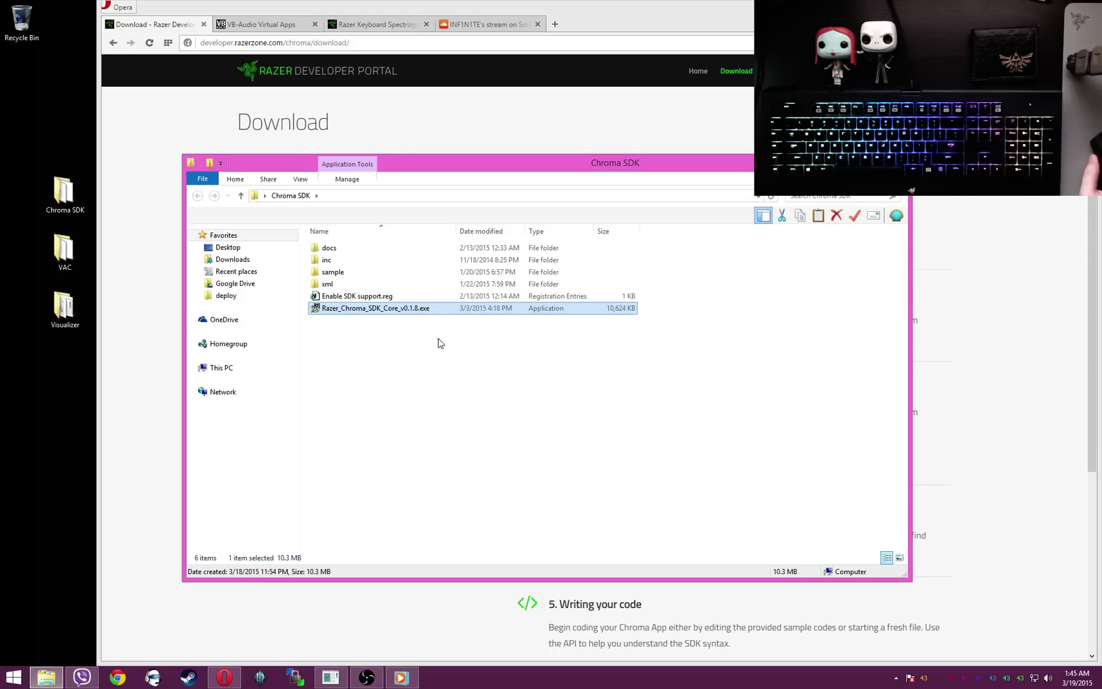
ctrl+click(393, 300)
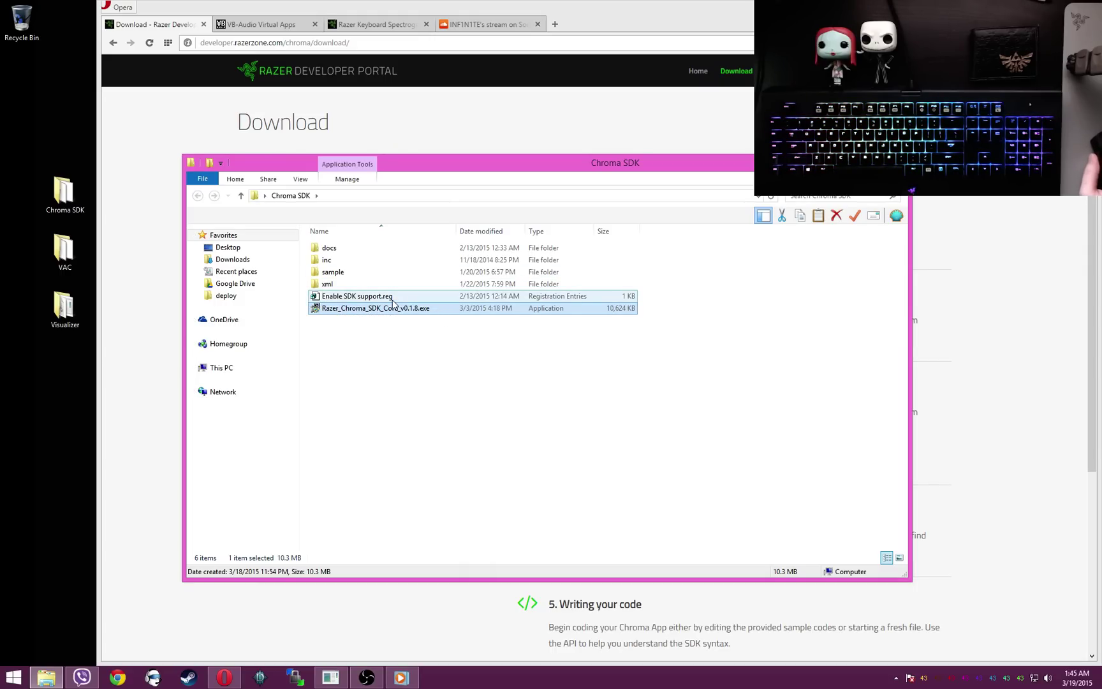
double_click(361, 298)
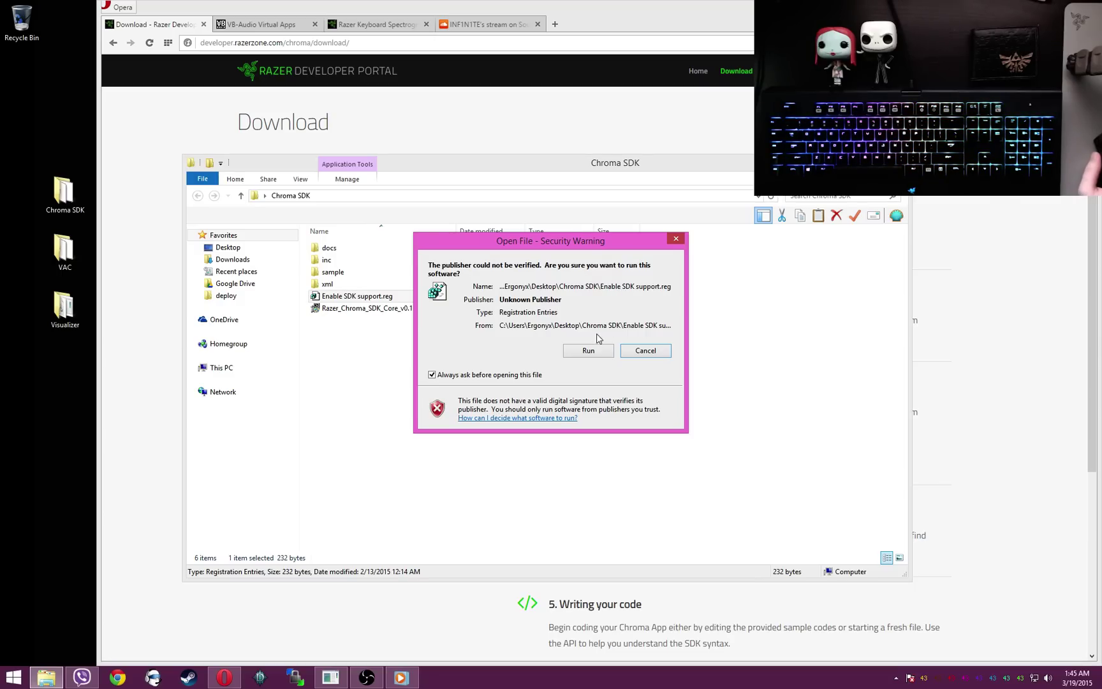
click(630, 351)
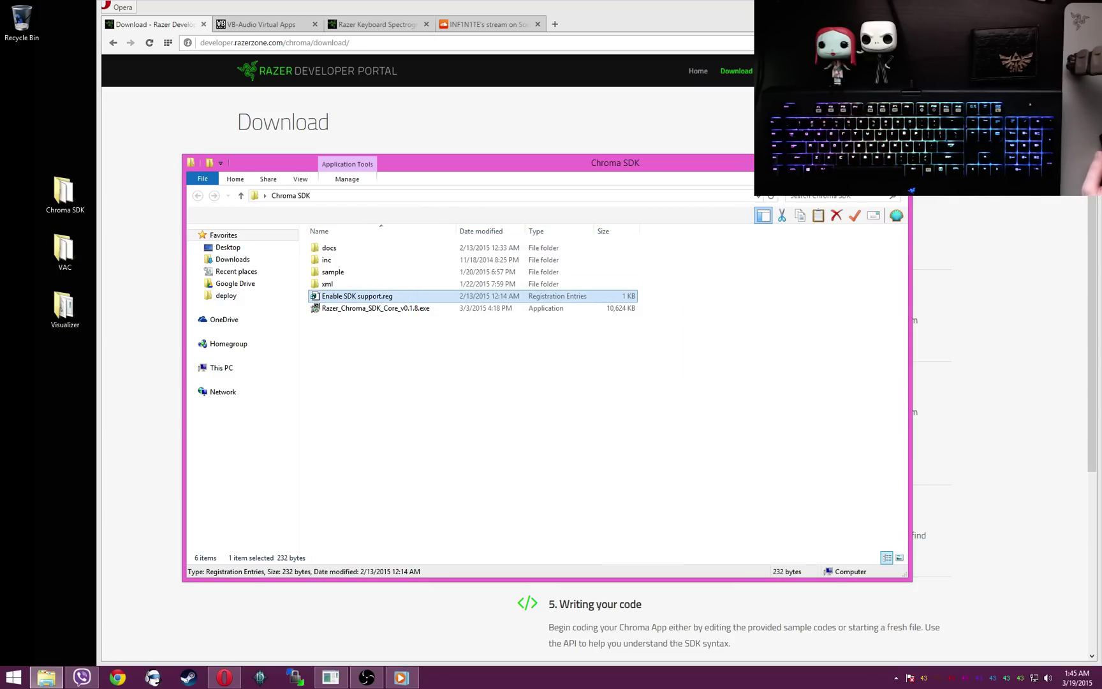
key(alt+Tab)
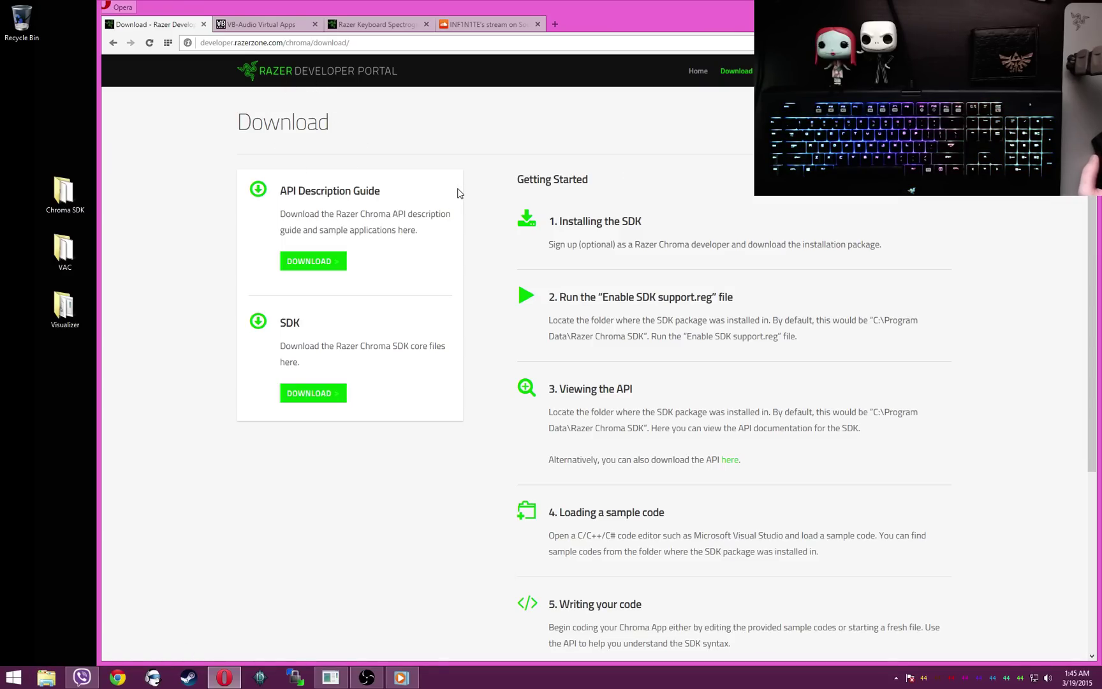
Step: Show the VB-Audio Virtual Apps tab at the VBCABLEDriver_Pack42b.zip download section
click(281, 25)
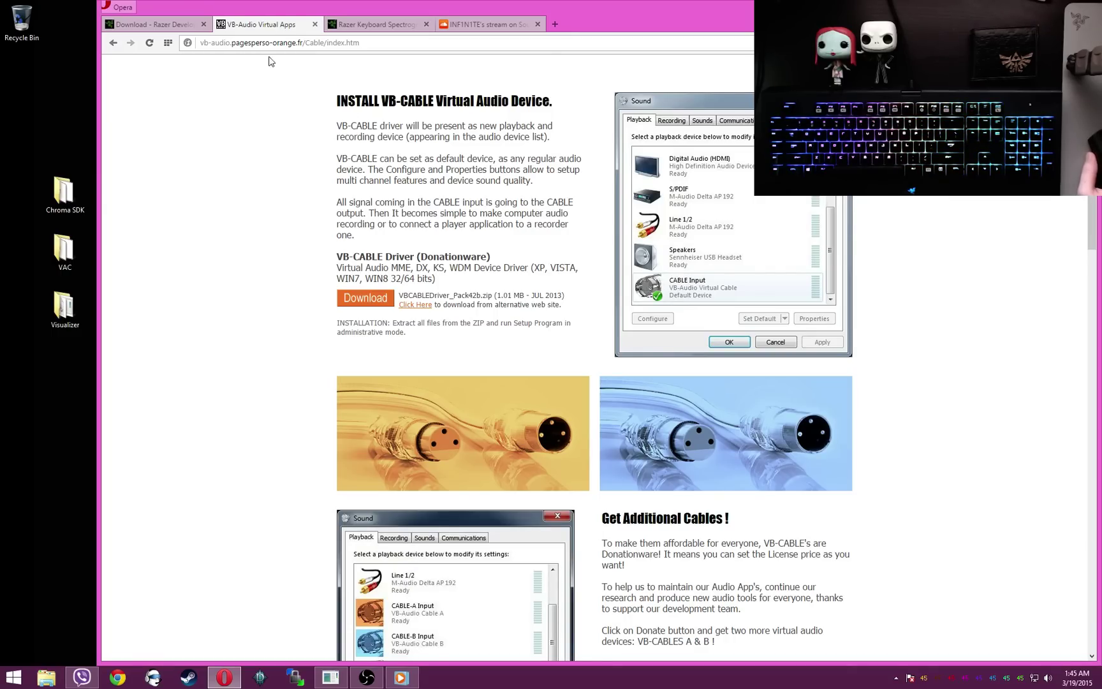
click(240, 43)
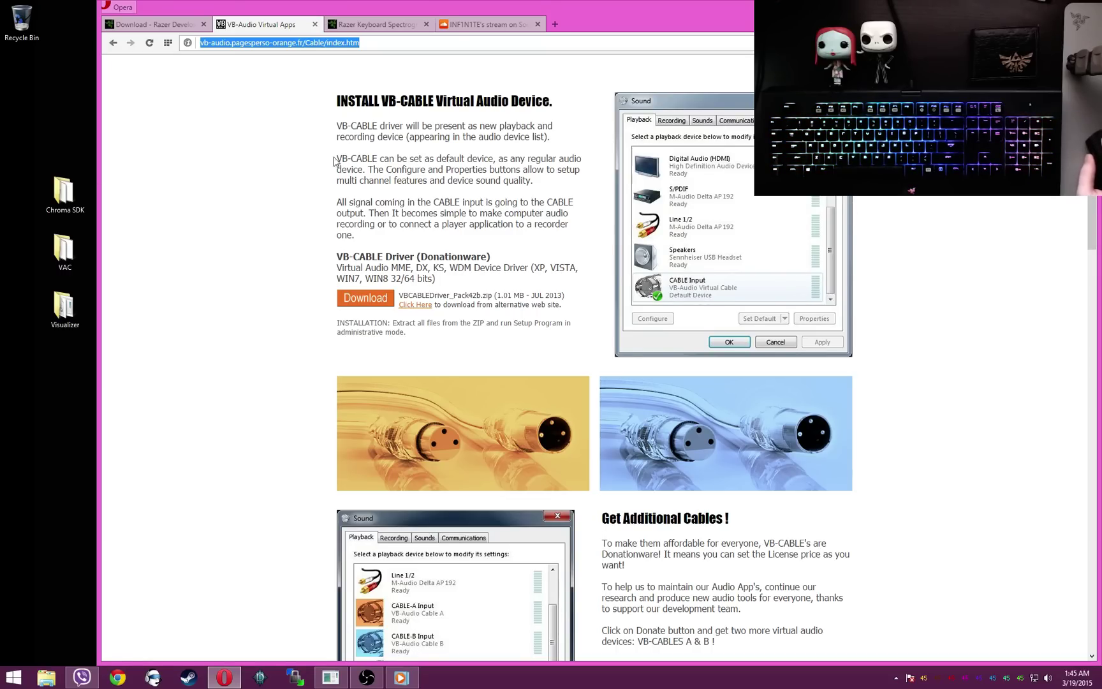
scroll(539, 222, up, 6)
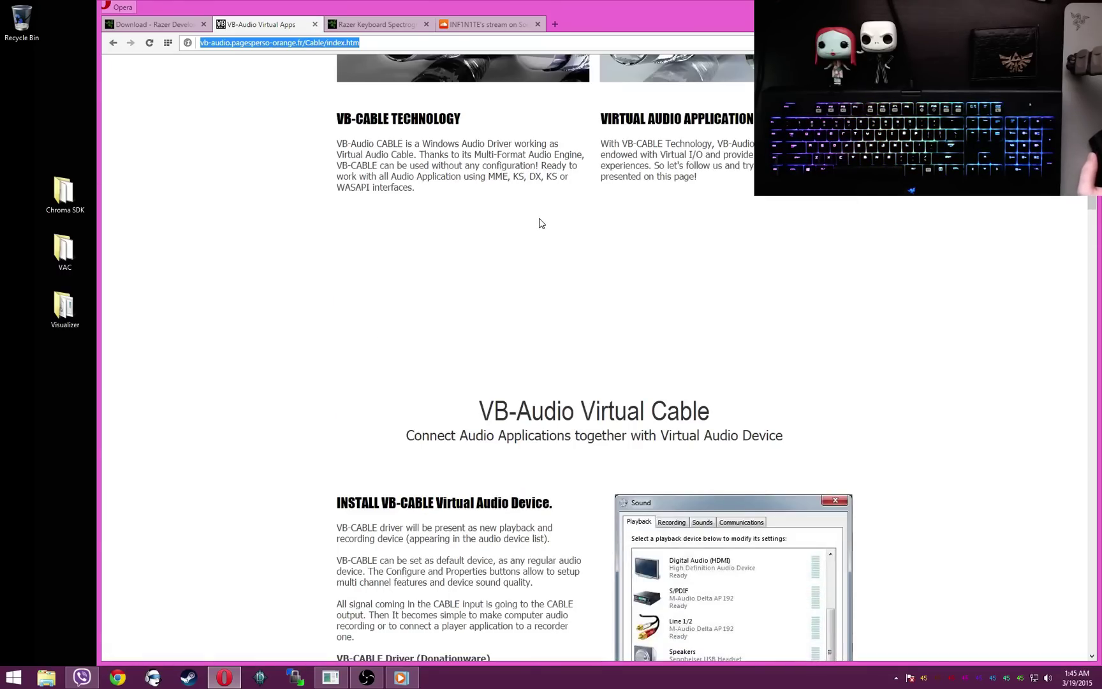
scroll(539, 247, down, 6)
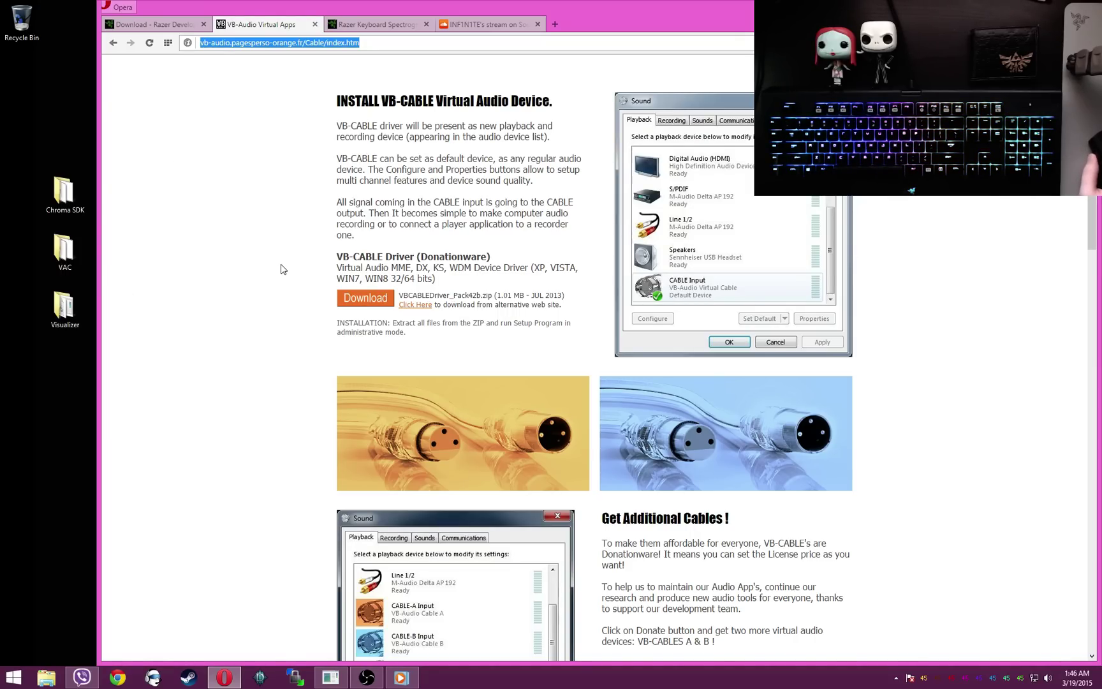
Step: Run VBCABLE_Setup_x64.exe from the VAC folder as administrator, then close it since the driver's installed
double_click(70, 265)
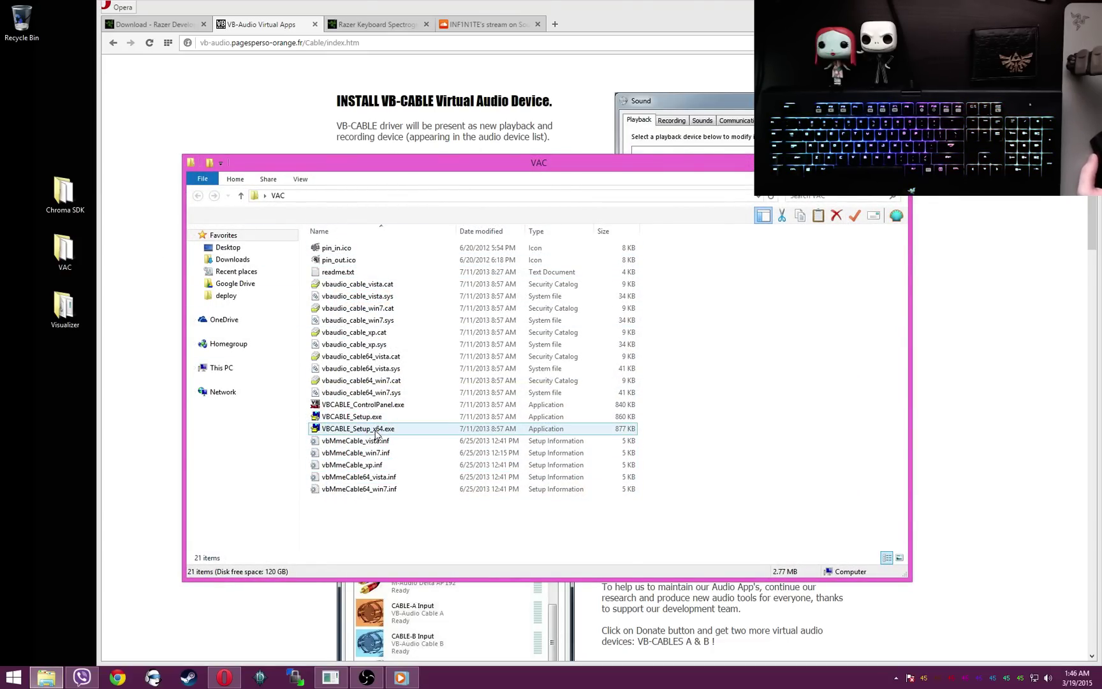
click(355, 432)
right_click(355, 432)
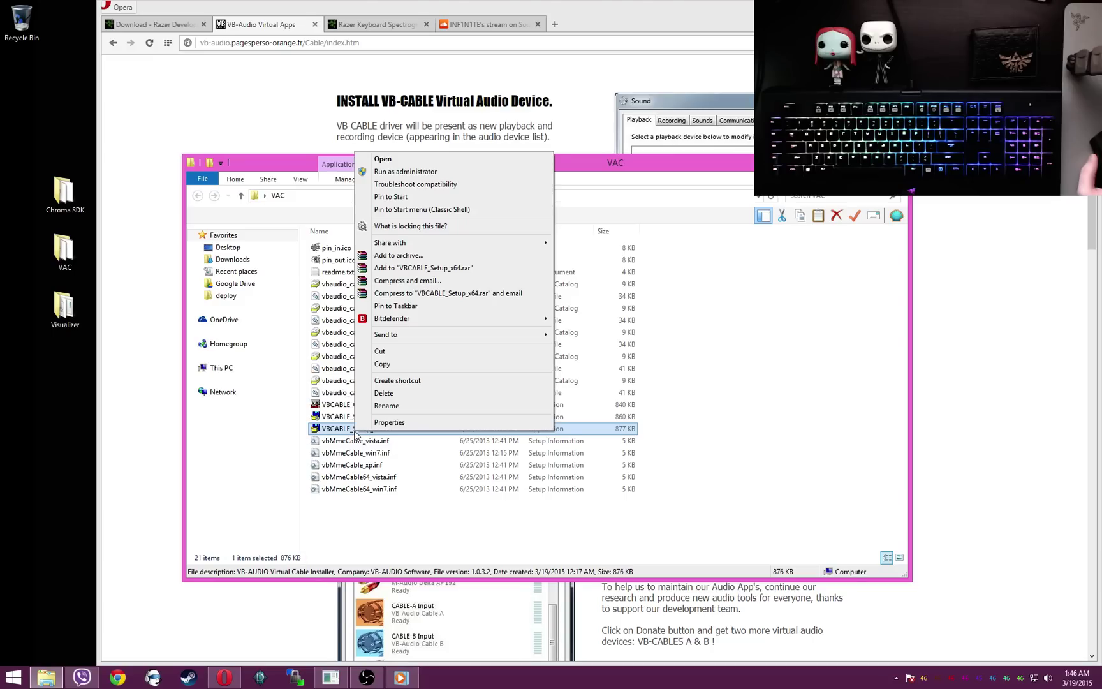
click(396, 174)
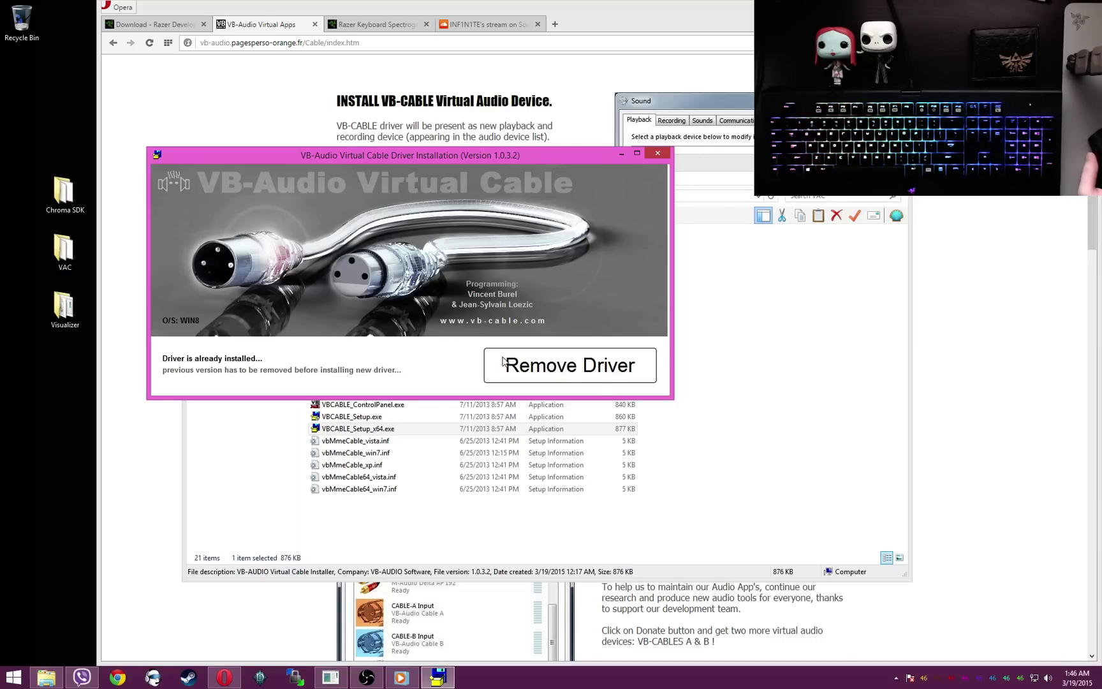
click(658, 153)
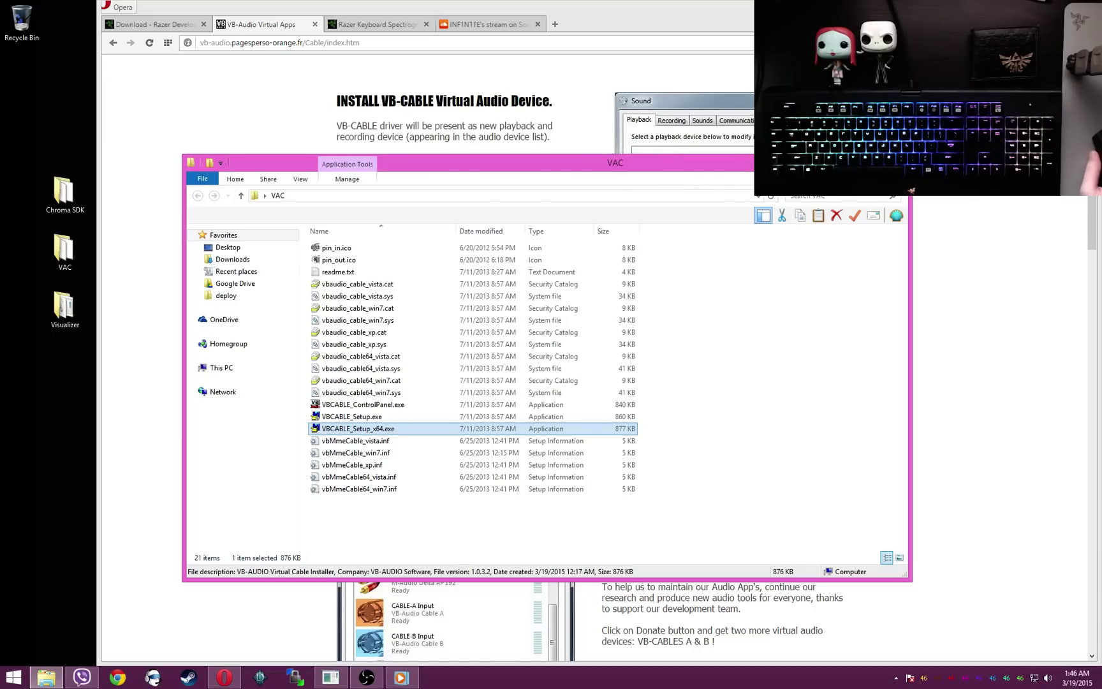
click(410, 115)
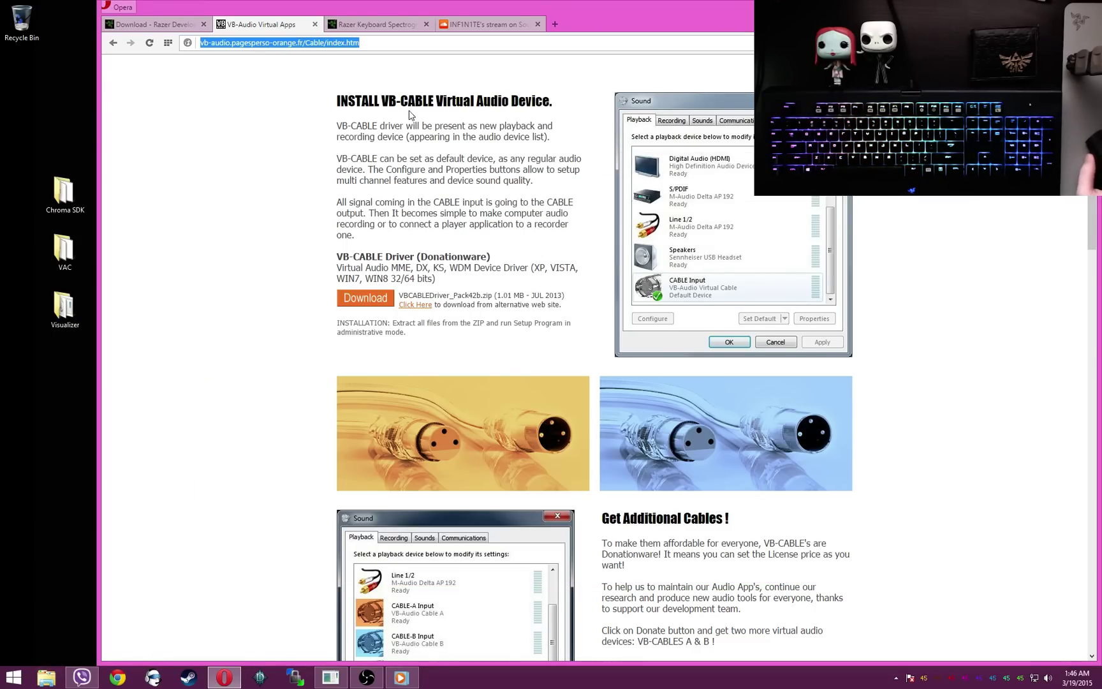
click(376, 24)
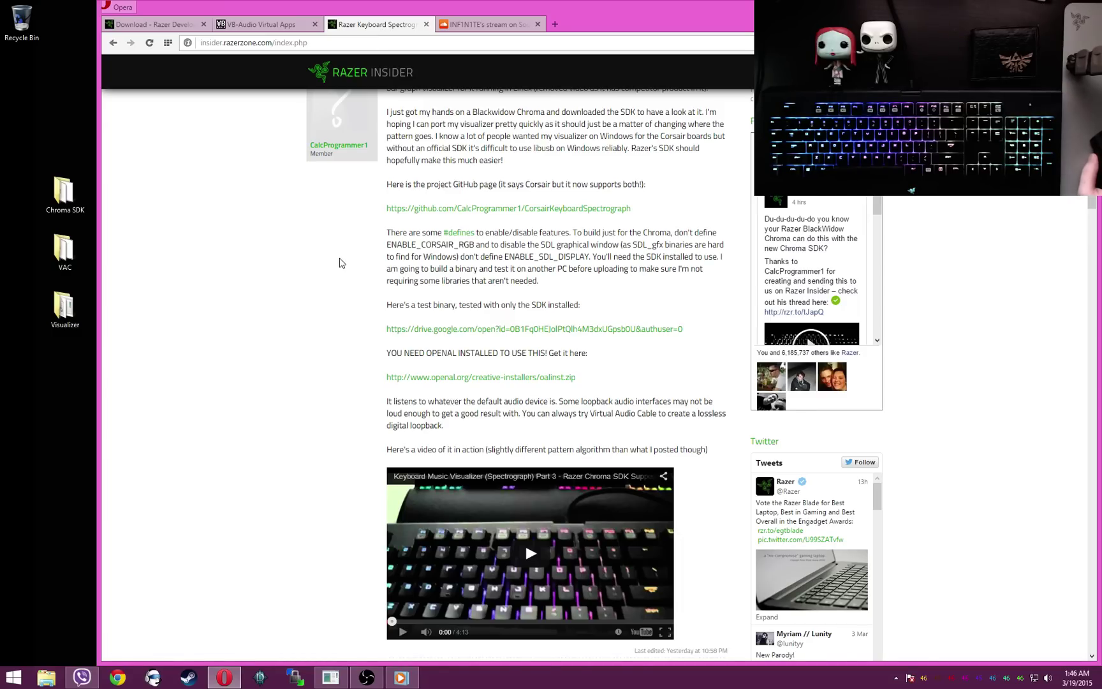
scroll(342, 260, up, 5)
drag(314, 271, 521, 265)
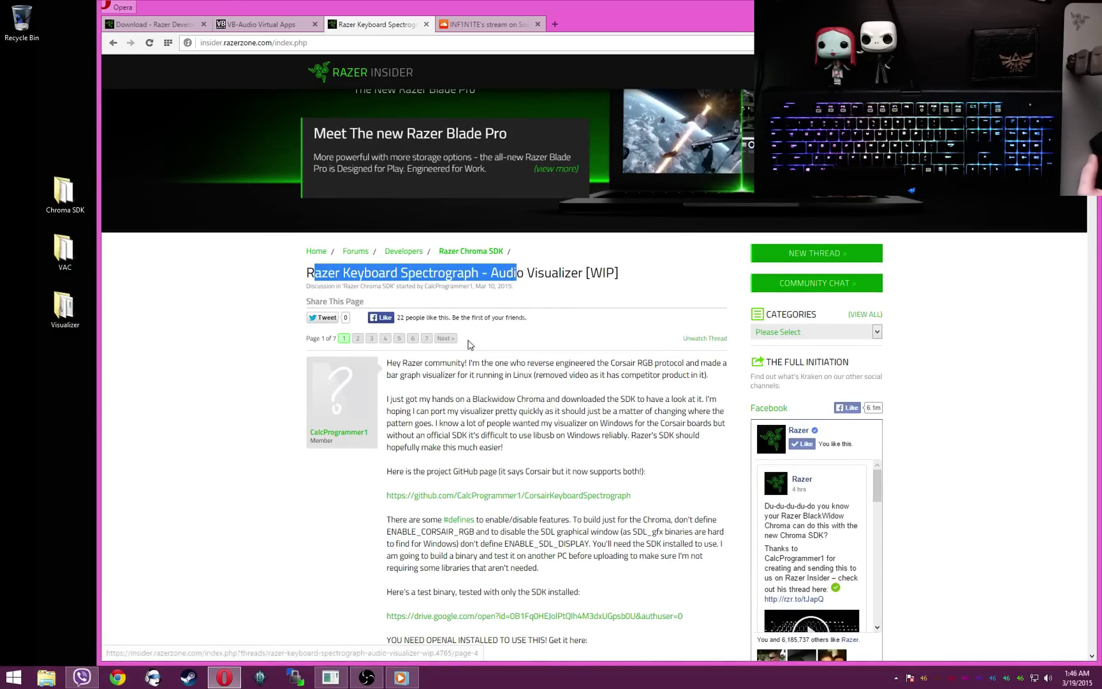
click(562, 359)
scroll(562, 359, down, 5)
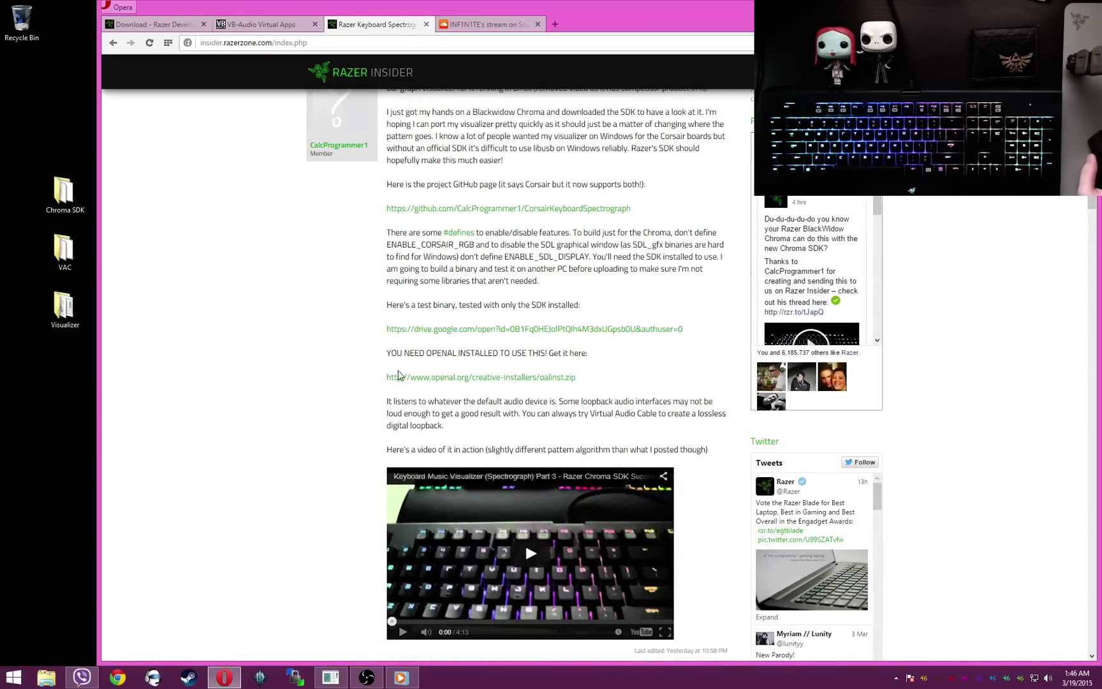
click(532, 330)
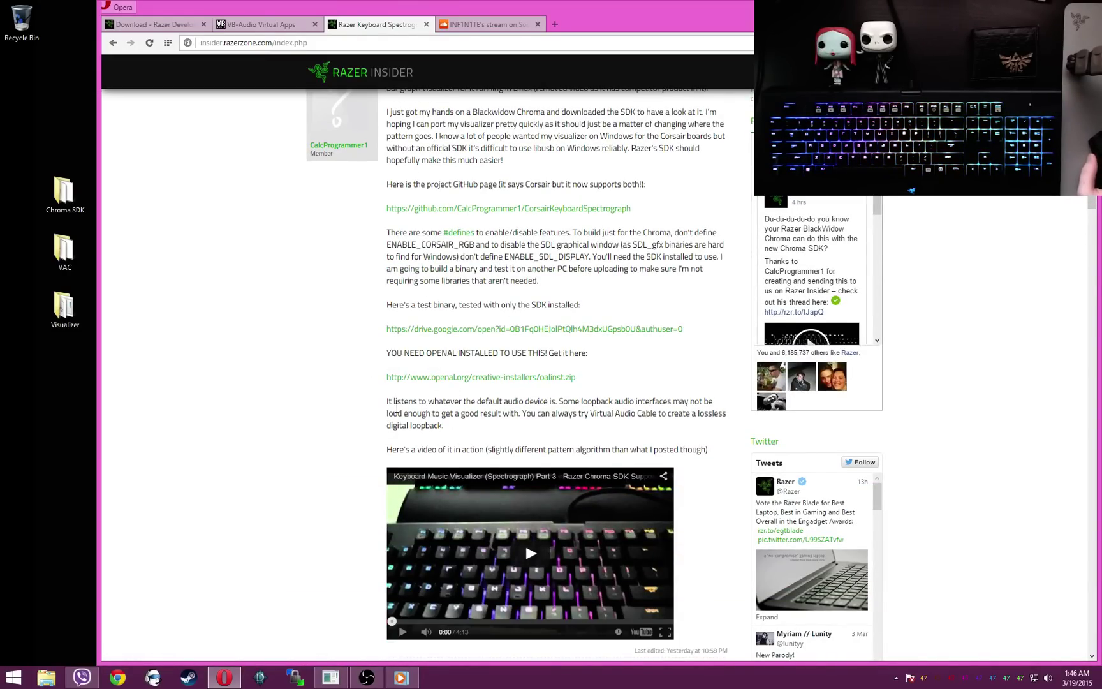
click(526, 380)
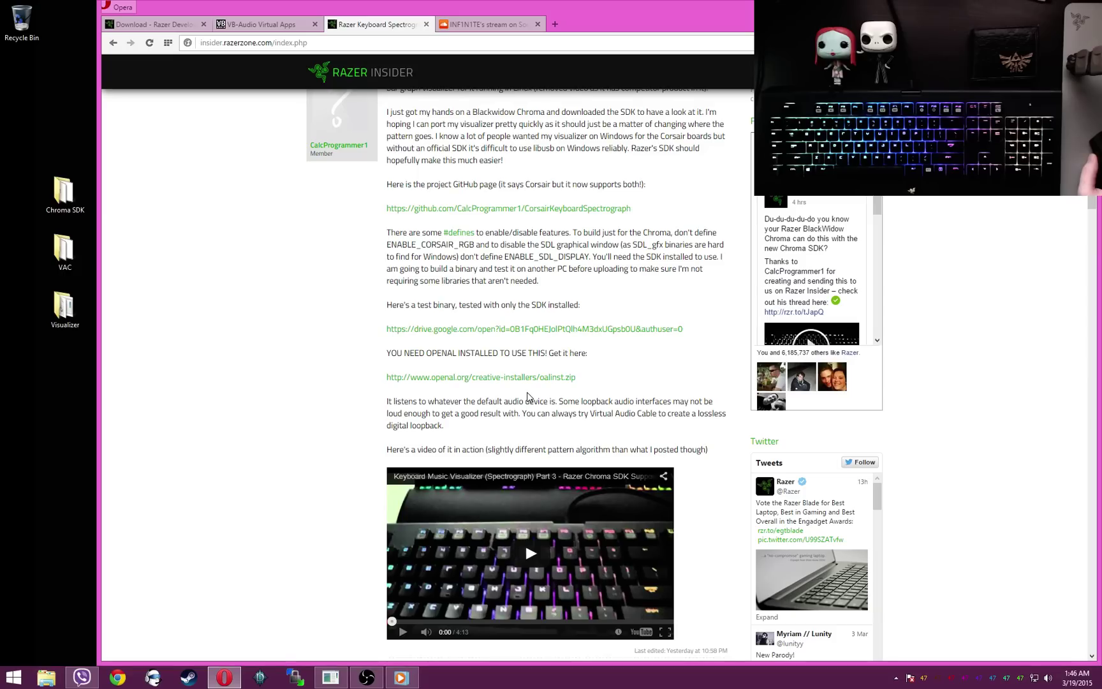
click(422, 393)
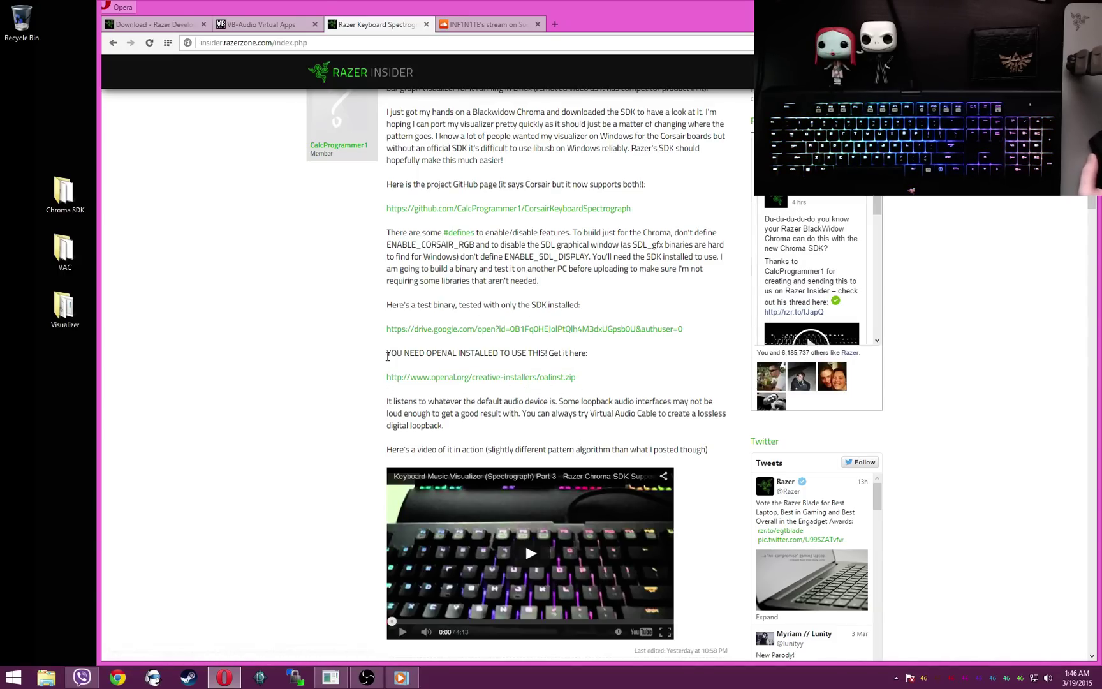
click(446, 329)
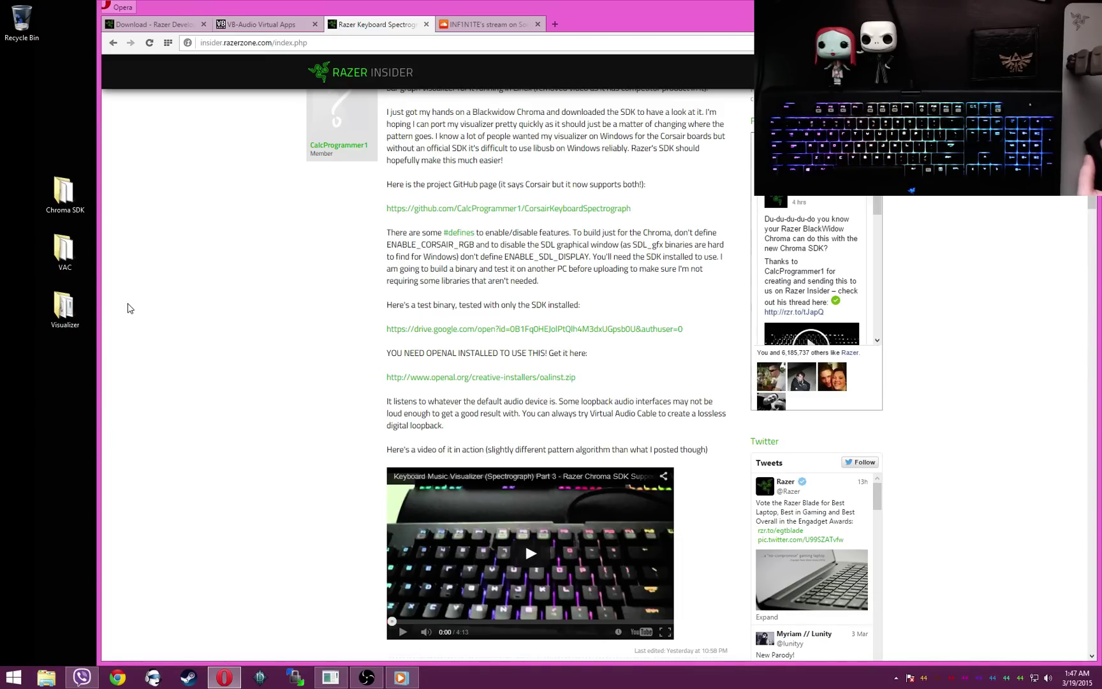
Step: Open the Visualizer folder, select oalinst.exe, then minimize the folder to reveal the forum thread
double_click(65, 308)
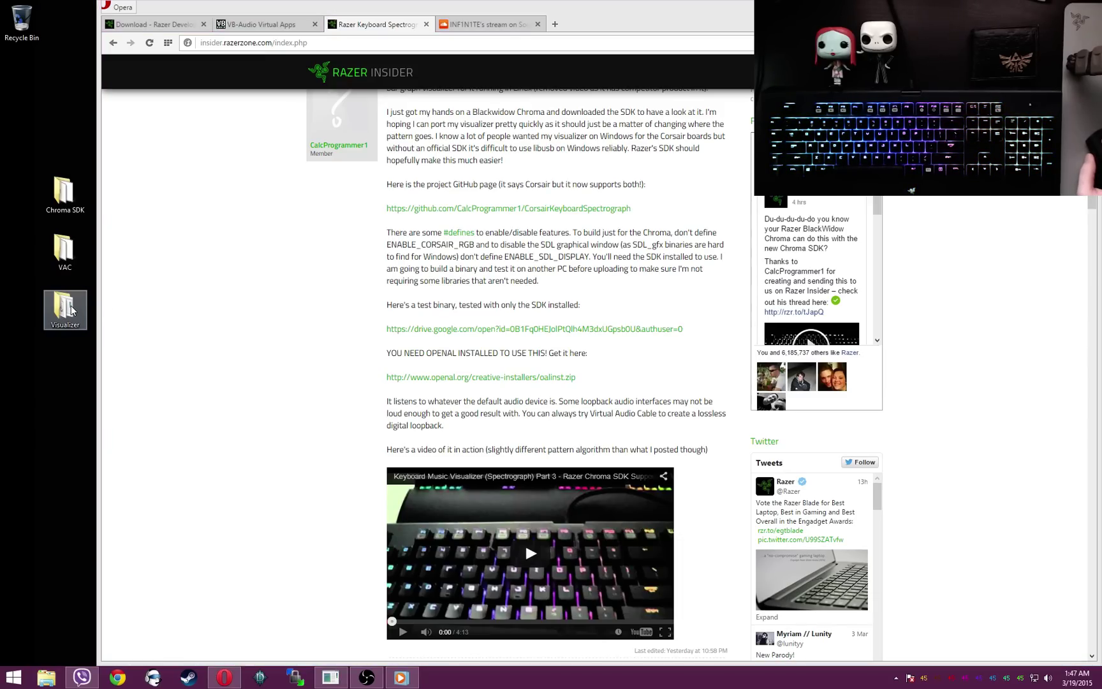
drag(435, 164, 535, 171)
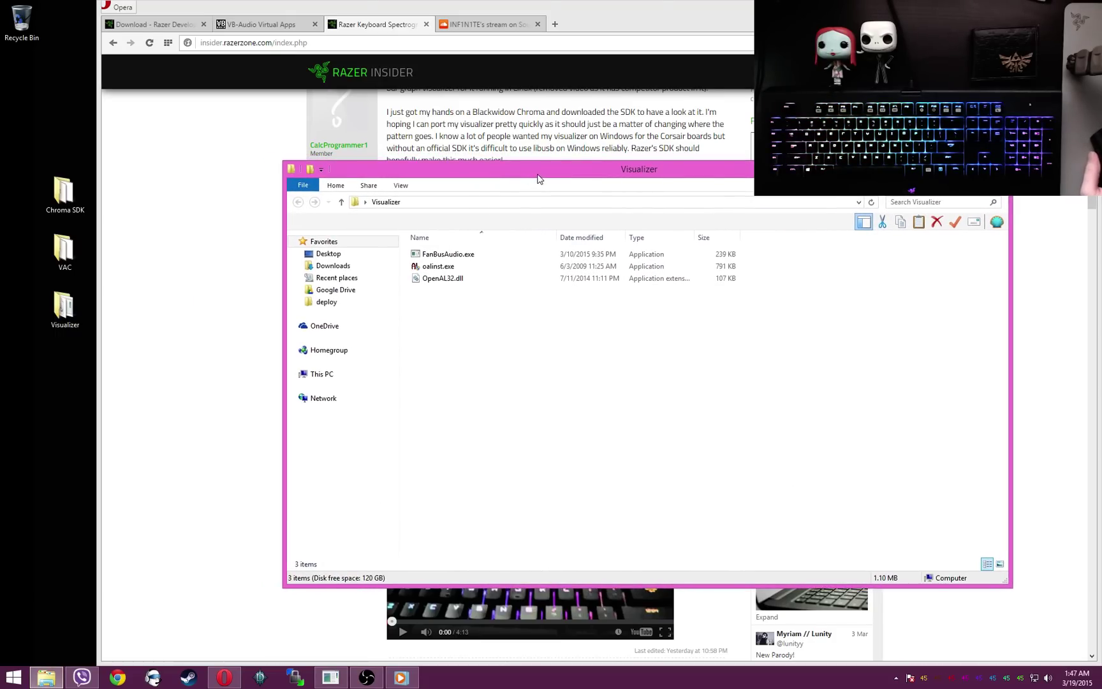
click(437, 270)
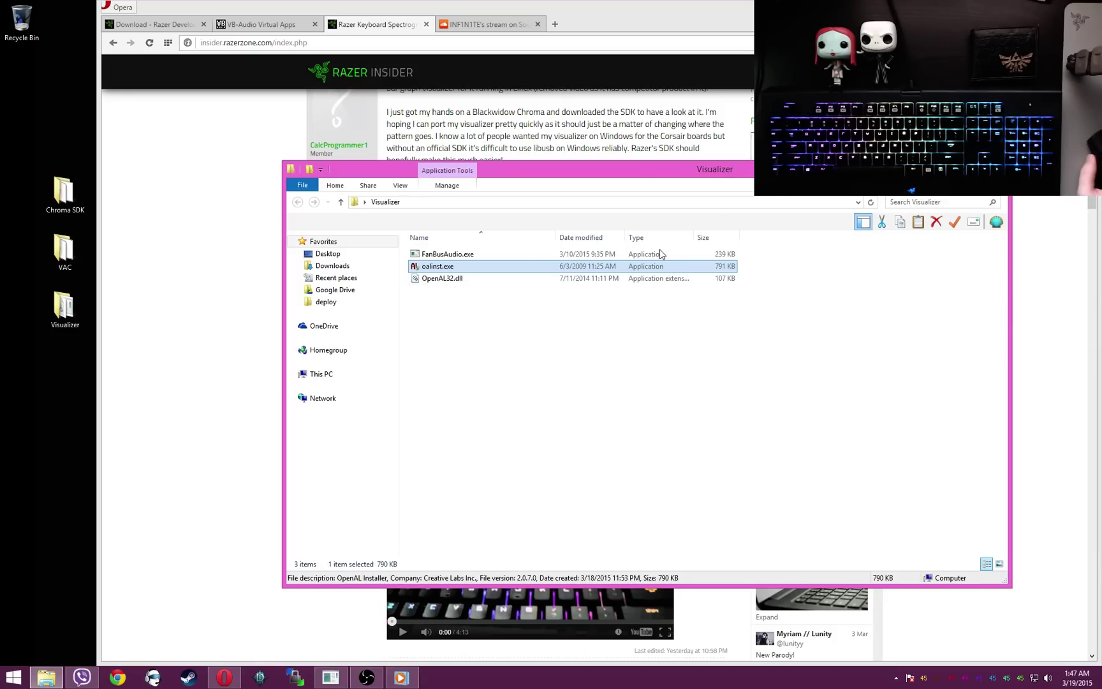
drag(630, 180, 509, 177)
key(super+Down)
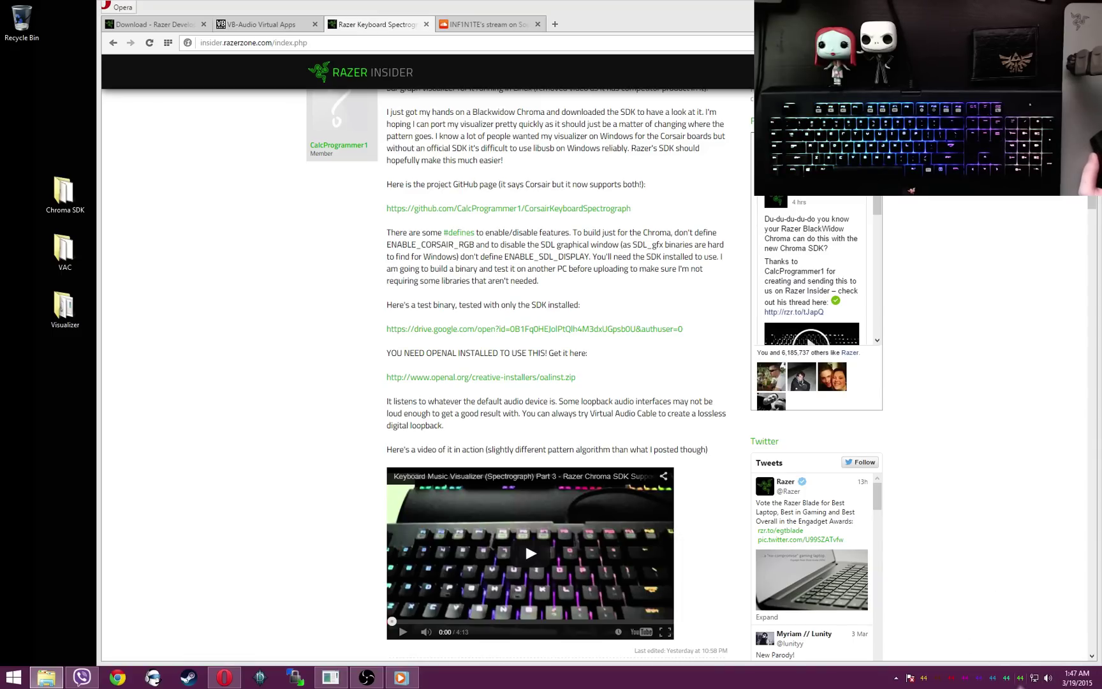
Step: Open the playback devices list and check CABLE Input's options as the default device
right_click(1050, 681)
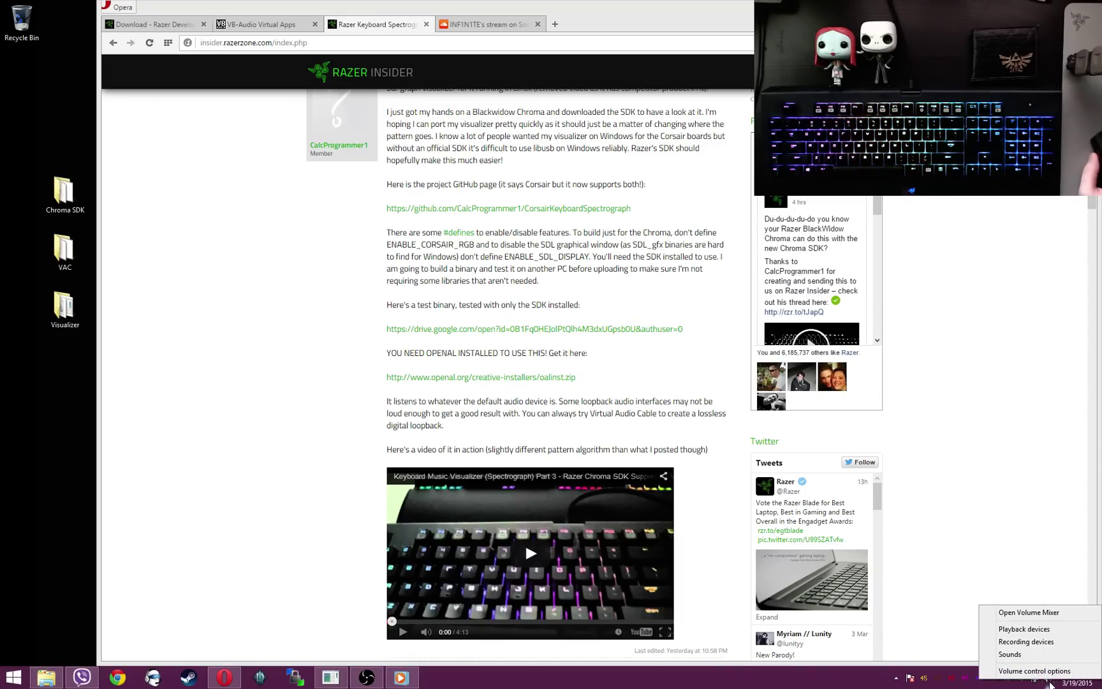
click(1025, 628)
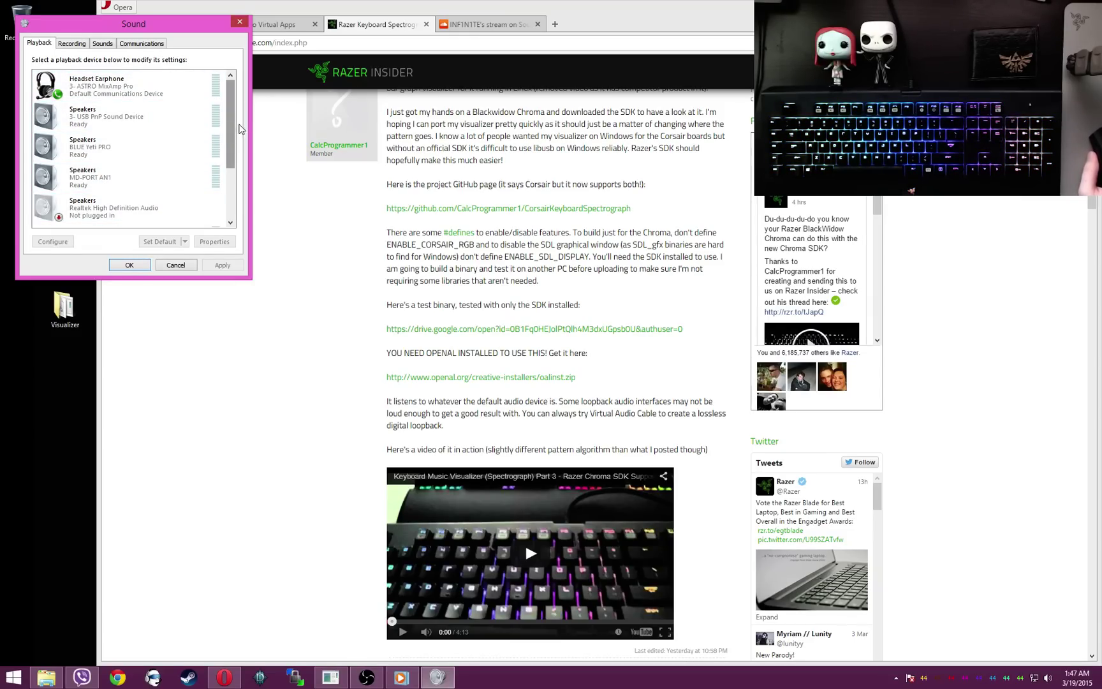
drag(232, 128, 233, 178)
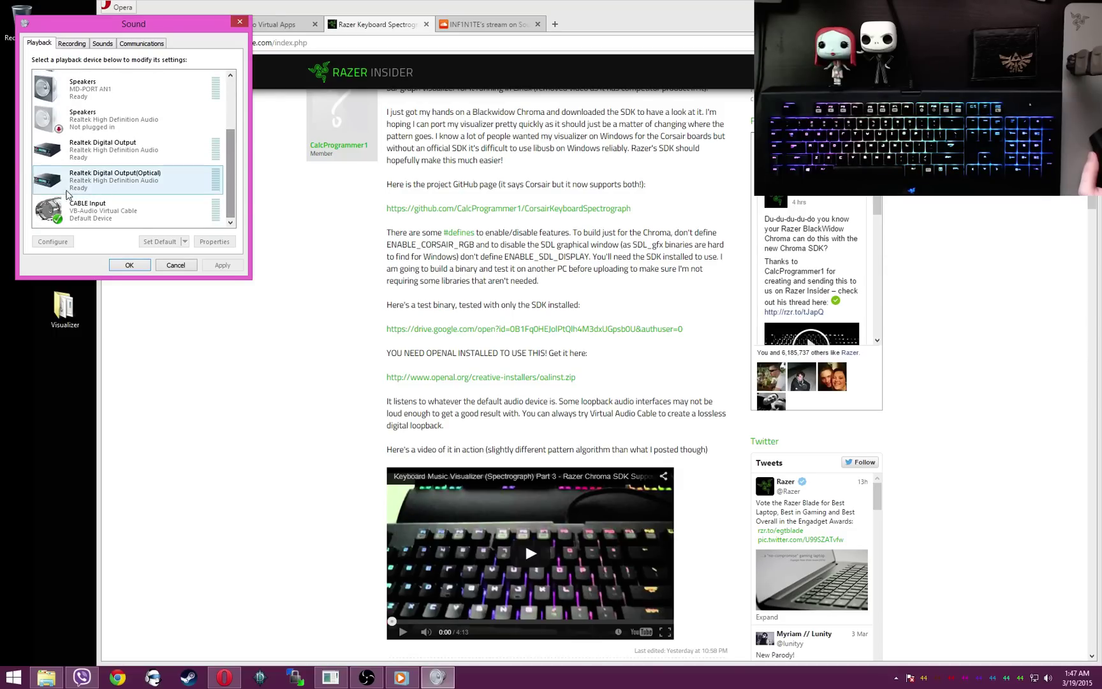
click(67, 210)
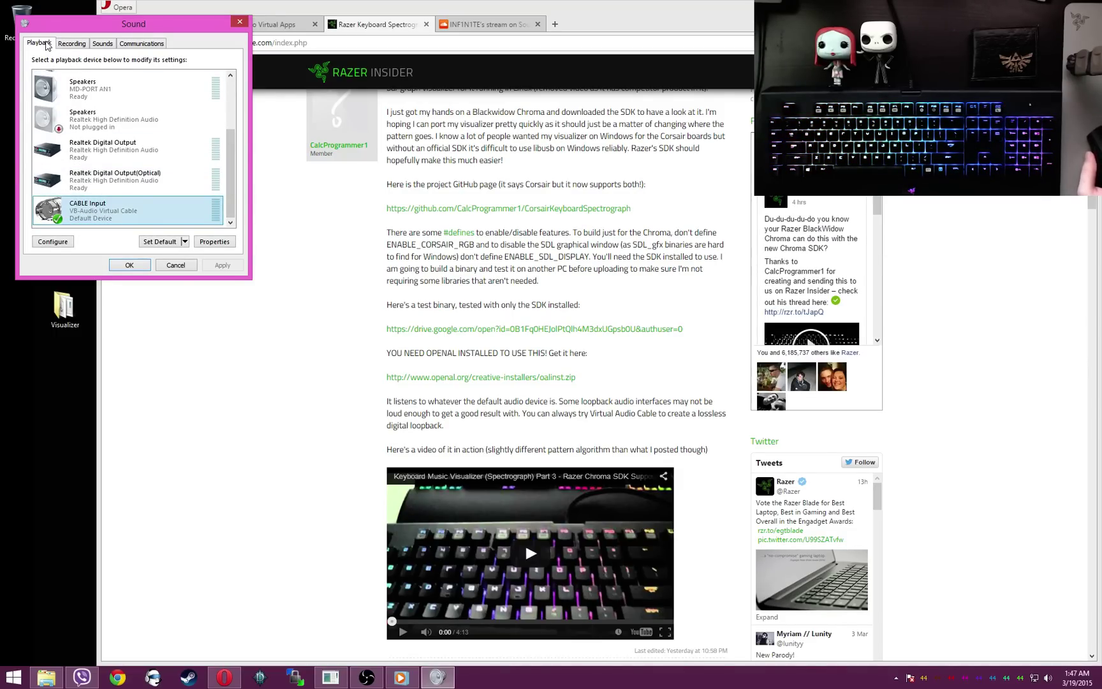
right_click(90, 210)
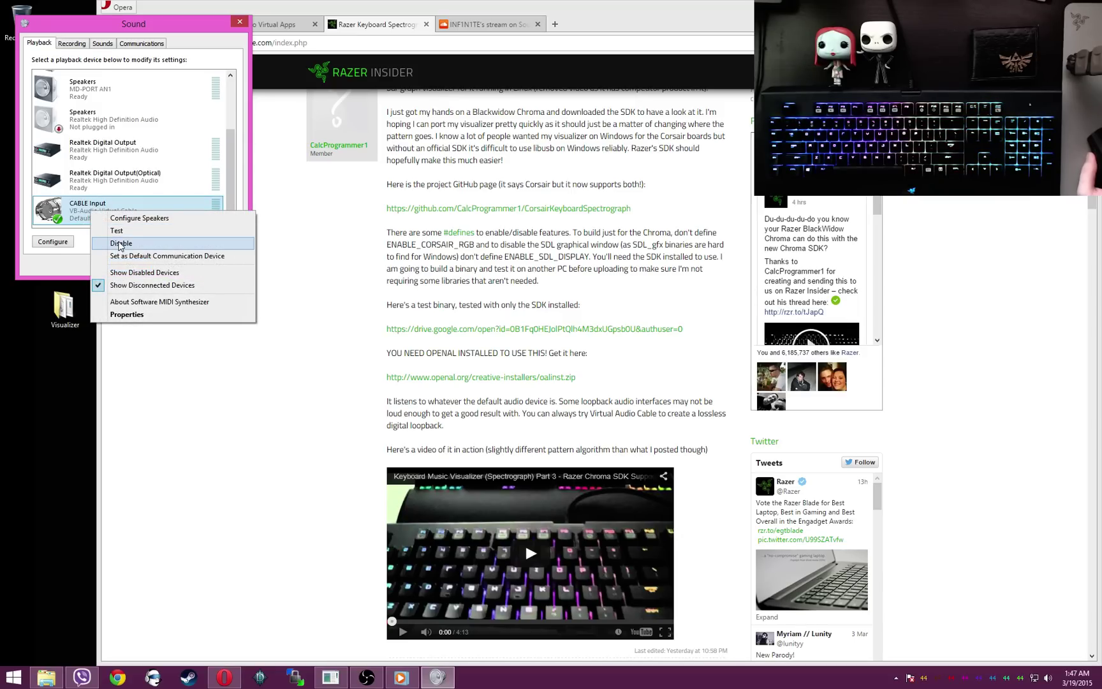
click(83, 178)
right_click(82, 172)
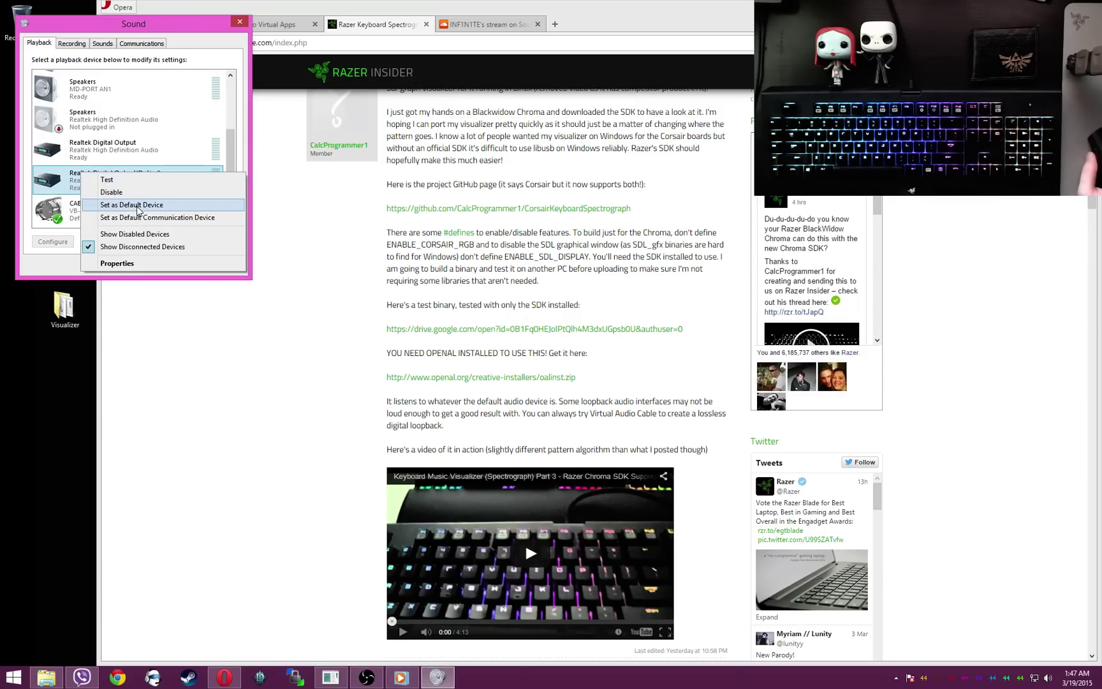
right_click(81, 208)
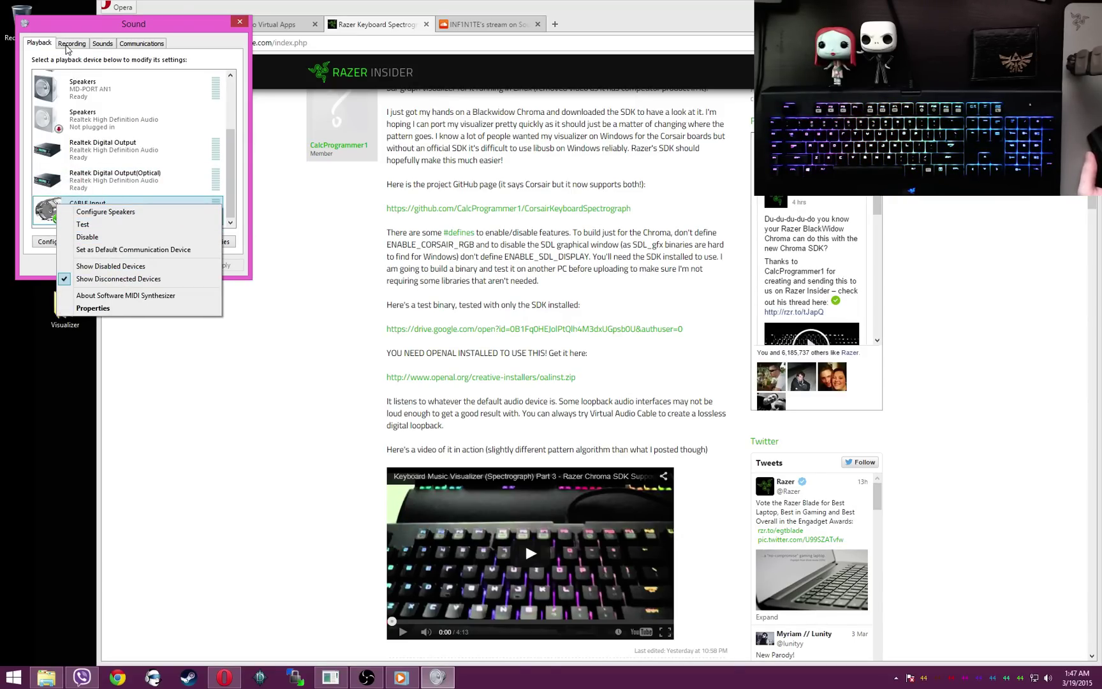
Step: On the Recording list, select CABLE Output and open its context menu for Properties
click(72, 44)
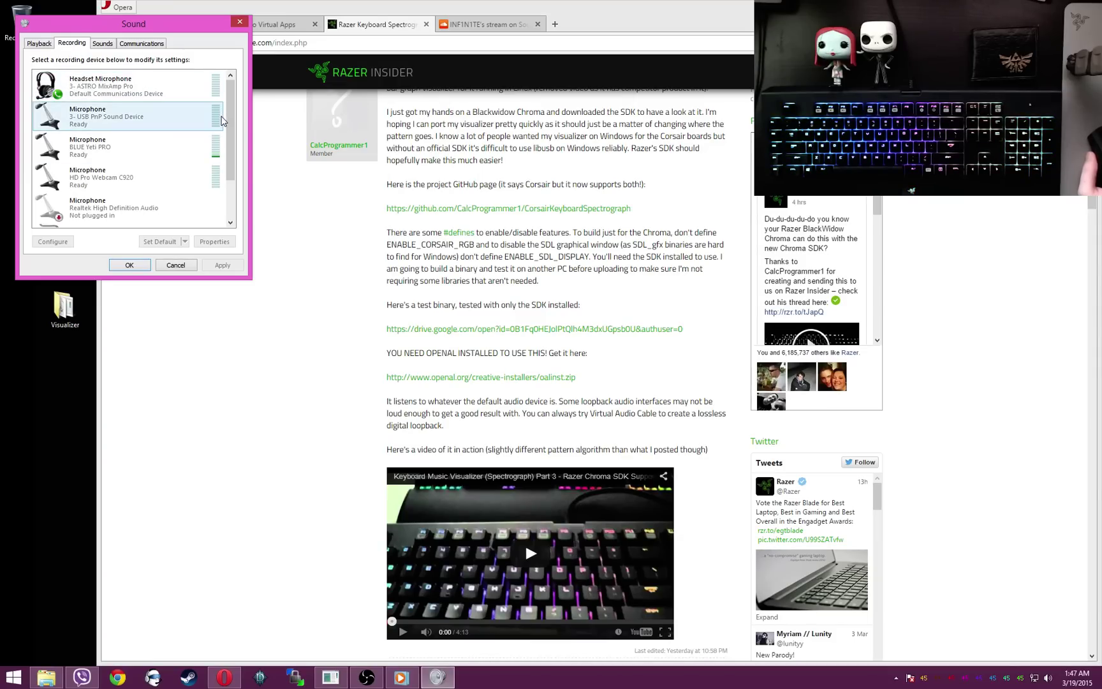
scroll(231, 137, down, 2)
click(94, 211)
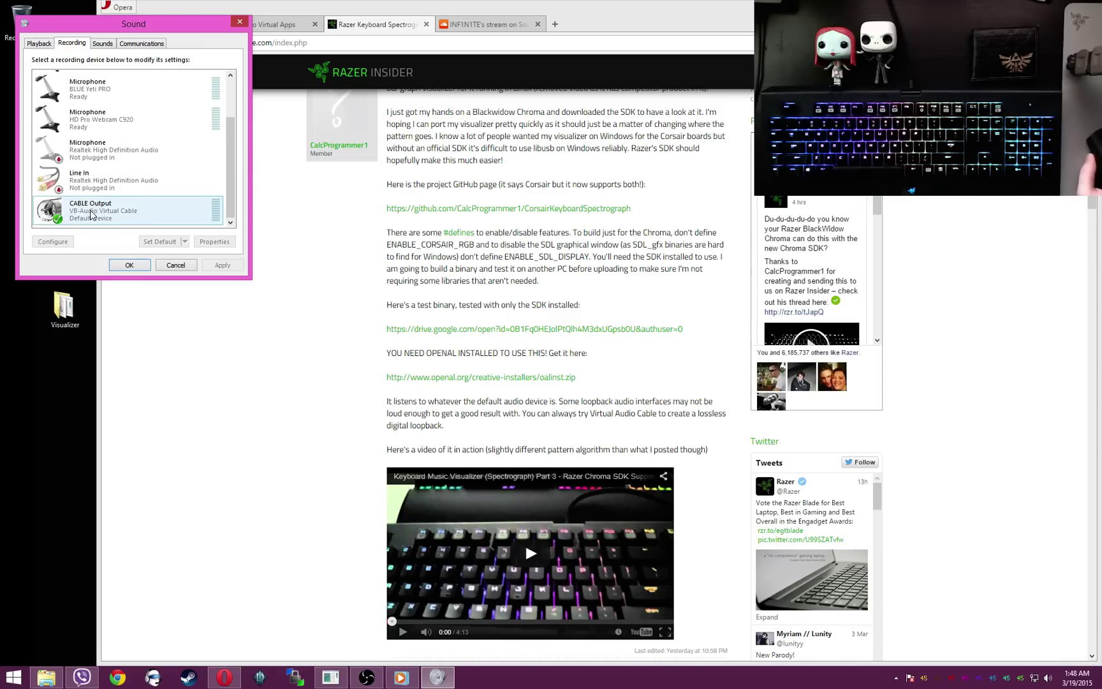
click(94, 188)
click(96, 210)
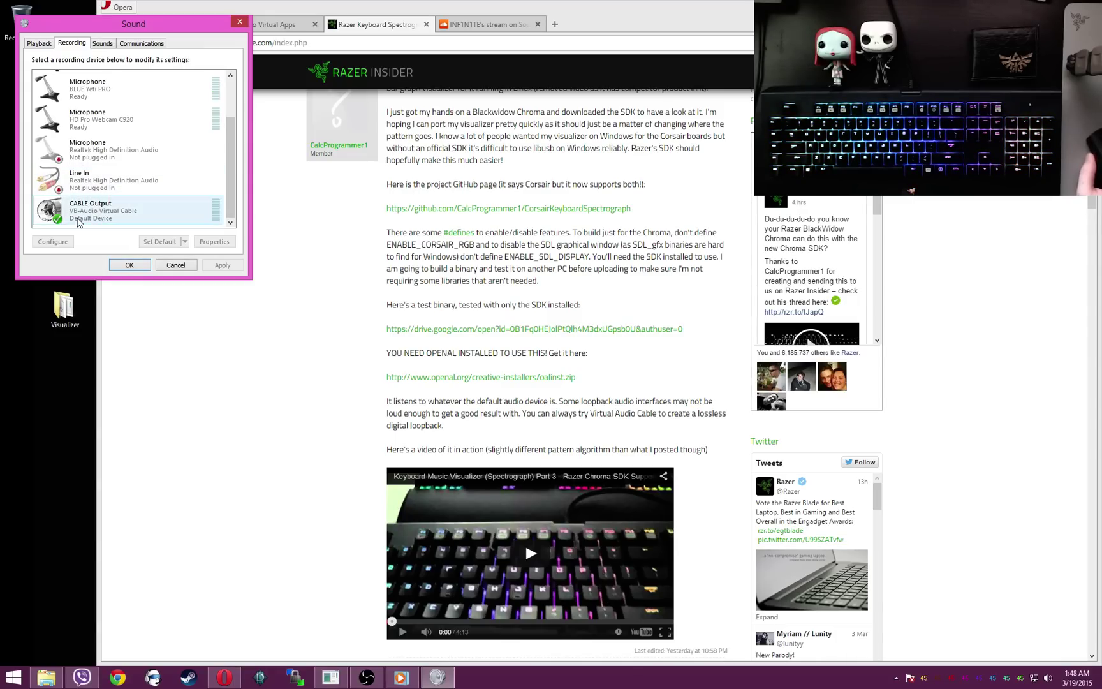
right_click(78, 219)
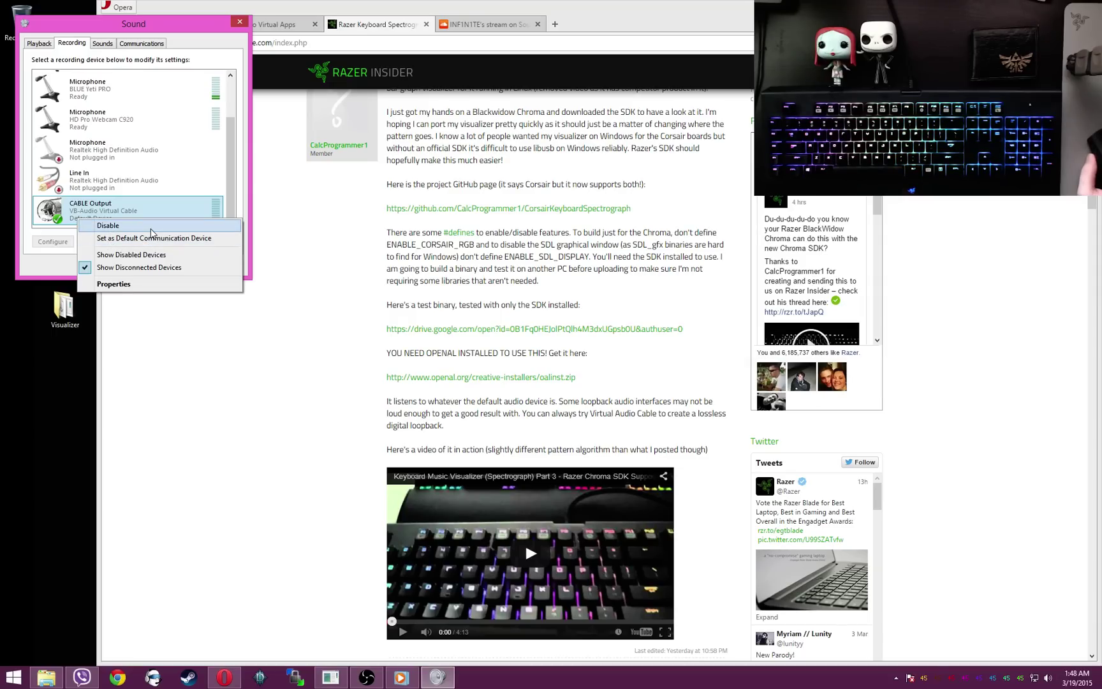
click(72, 211)
right_click(72, 210)
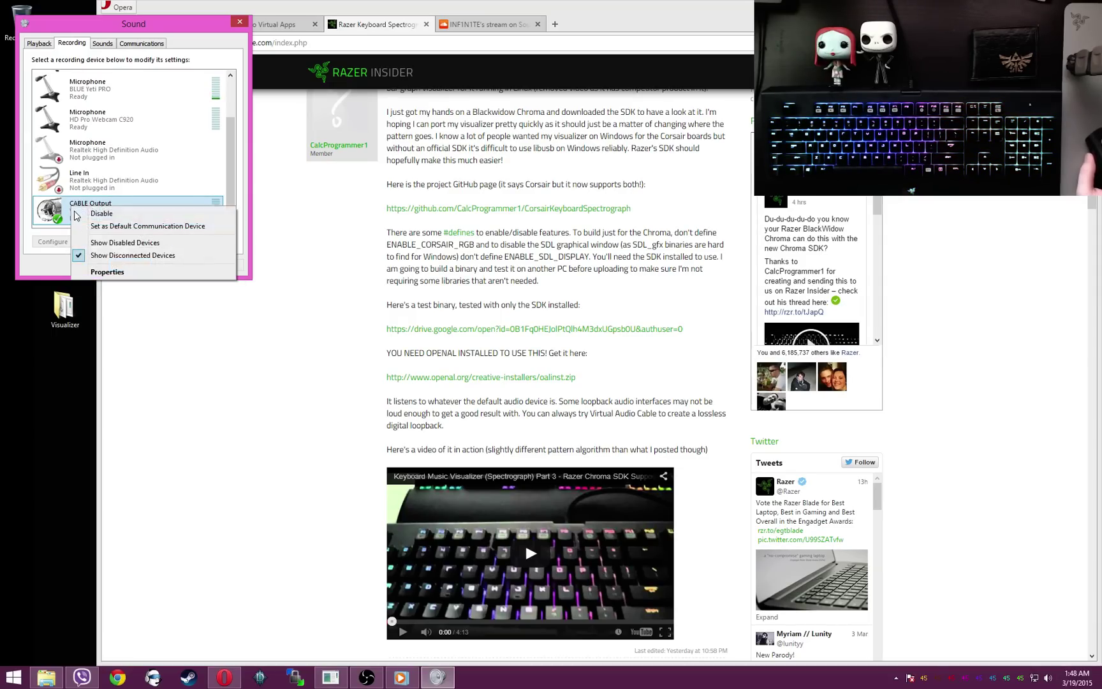
Step: Set CABLE Output to listen through Headset Earphone (3- ASTRO MixAmp Pro) and confirm with OK
click(111, 279)
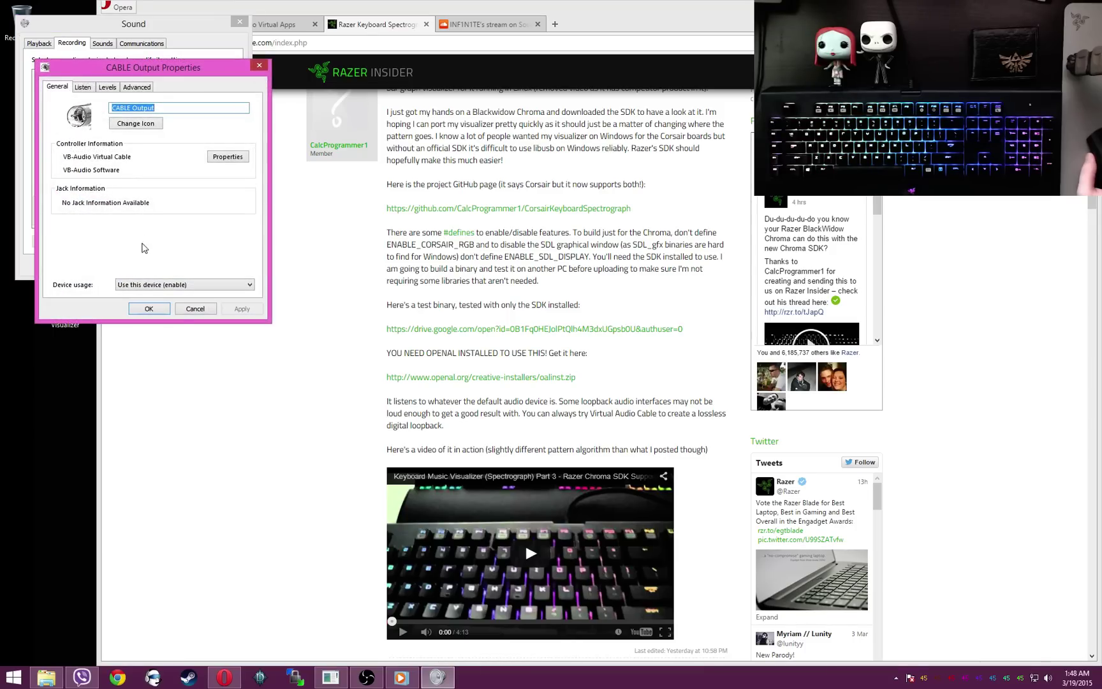
click(83, 88)
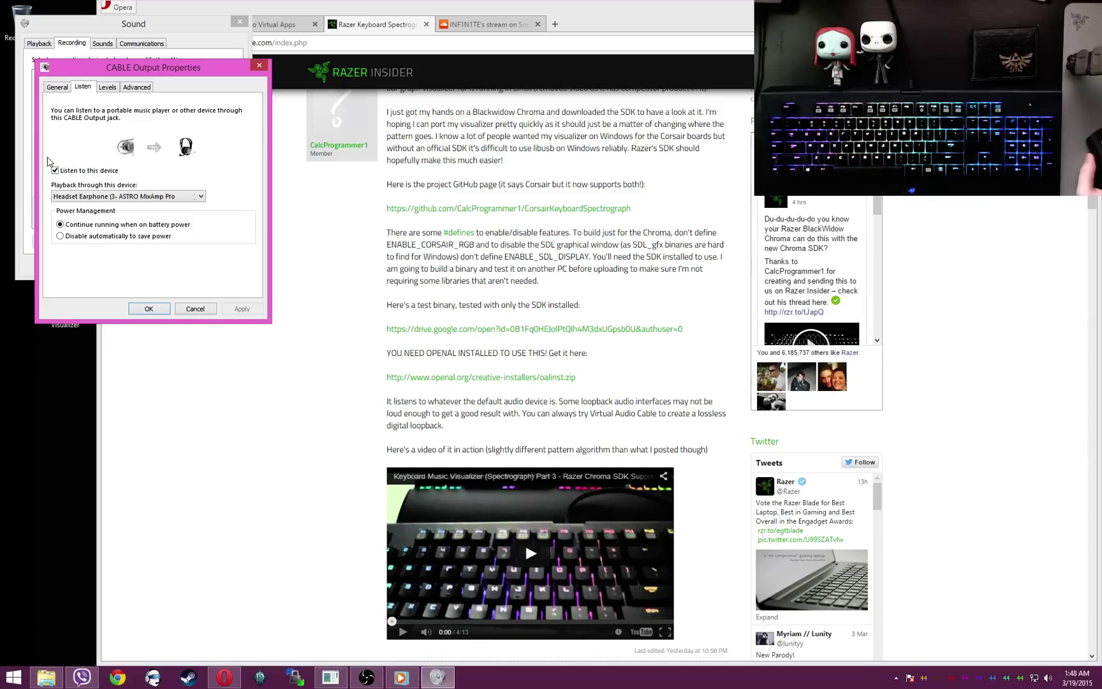
click(189, 197)
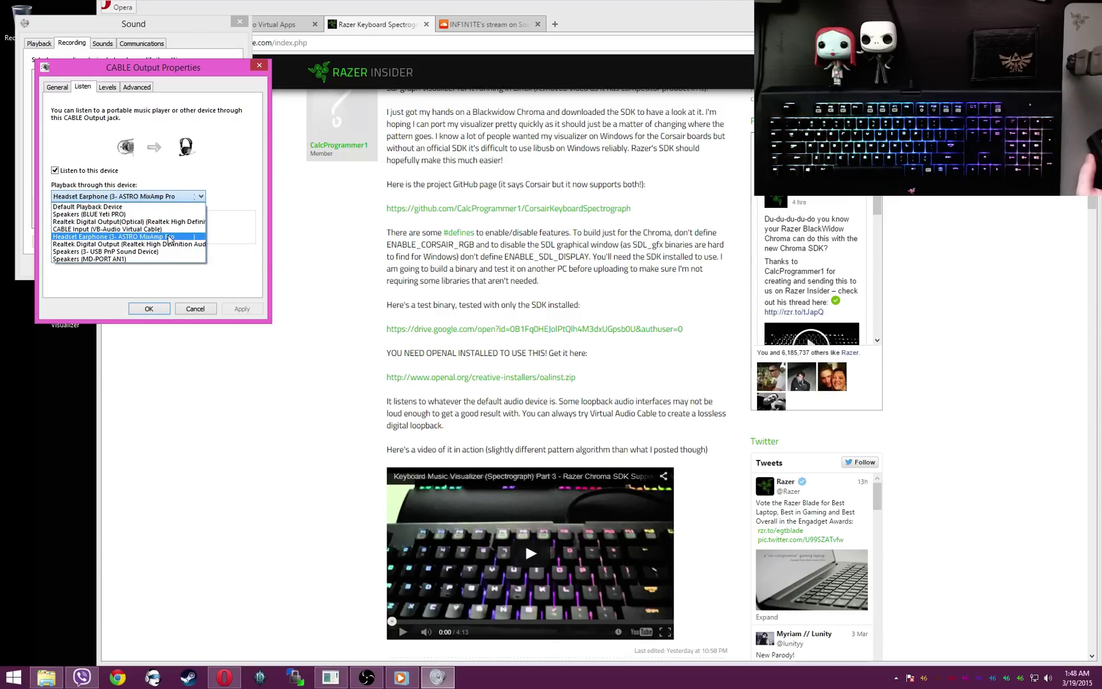
click(170, 237)
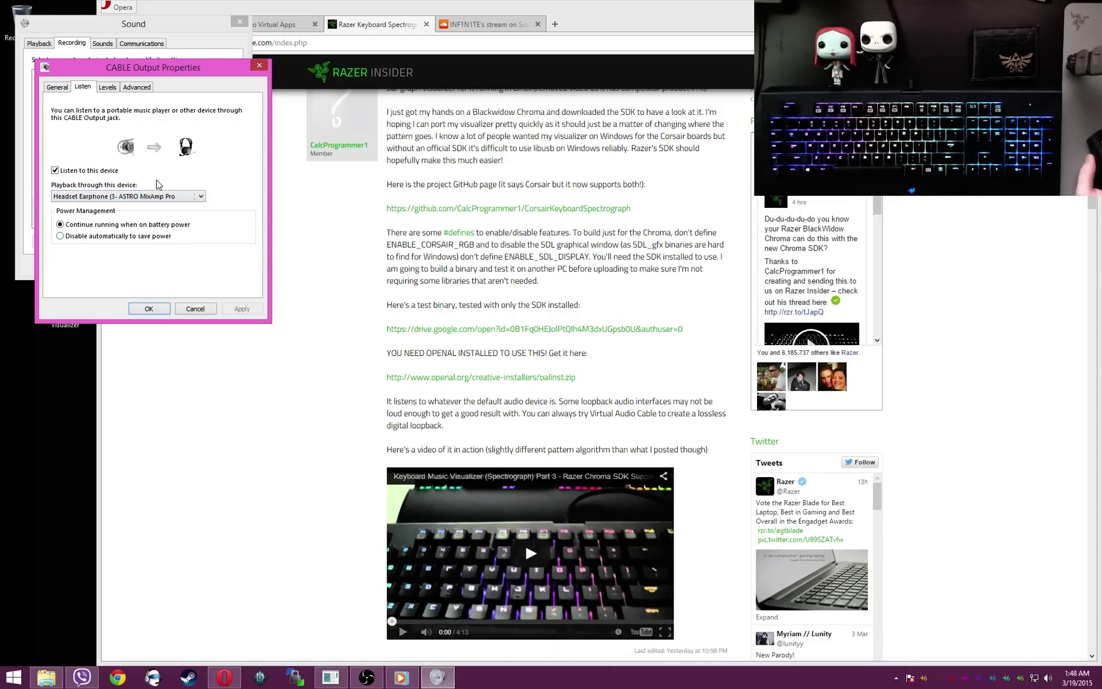
click(150, 308)
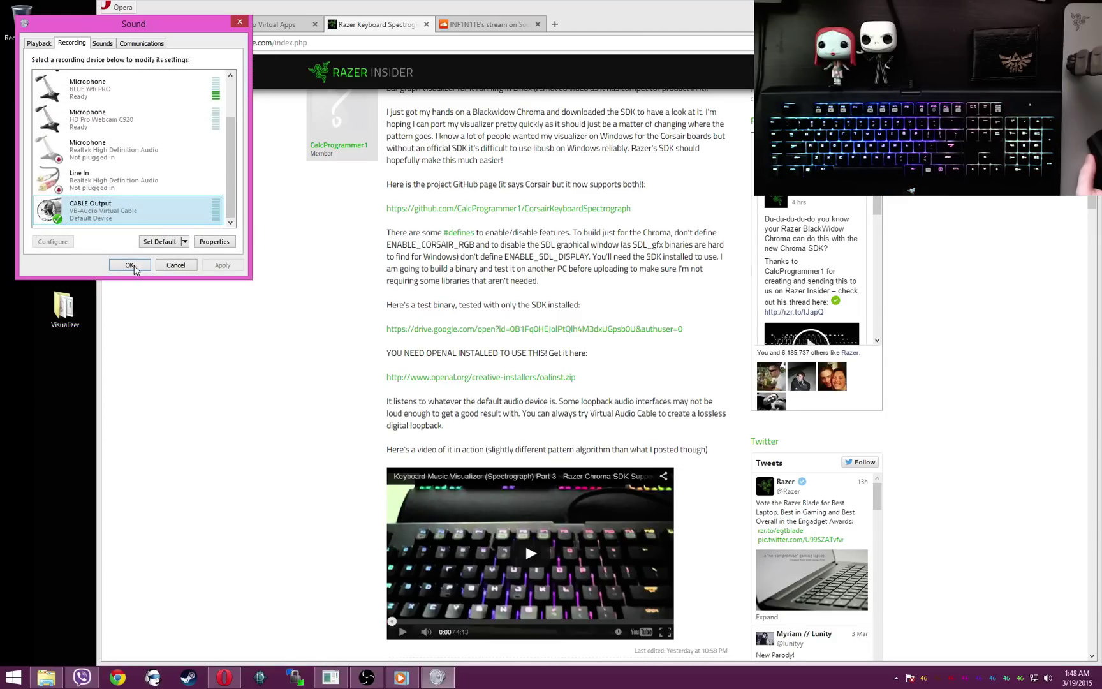
Step: Close Sound, then position the Visualizer folder and the FanBusAudio console window on screen
click(134, 273)
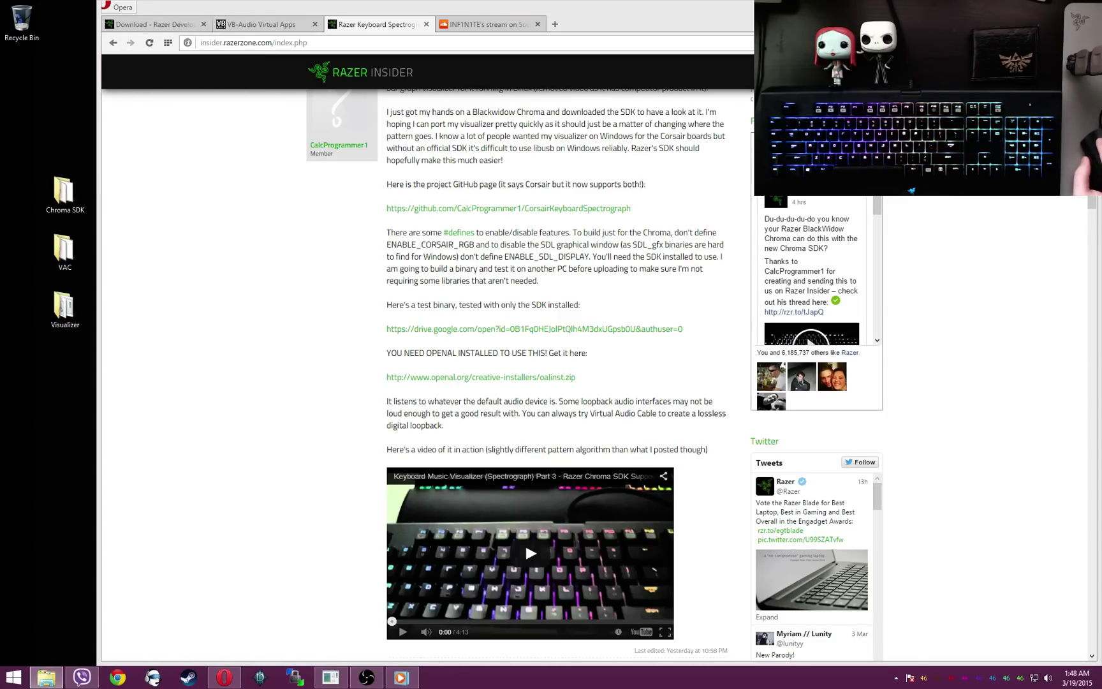
click(46, 677)
drag(484, 170, 877, 170)
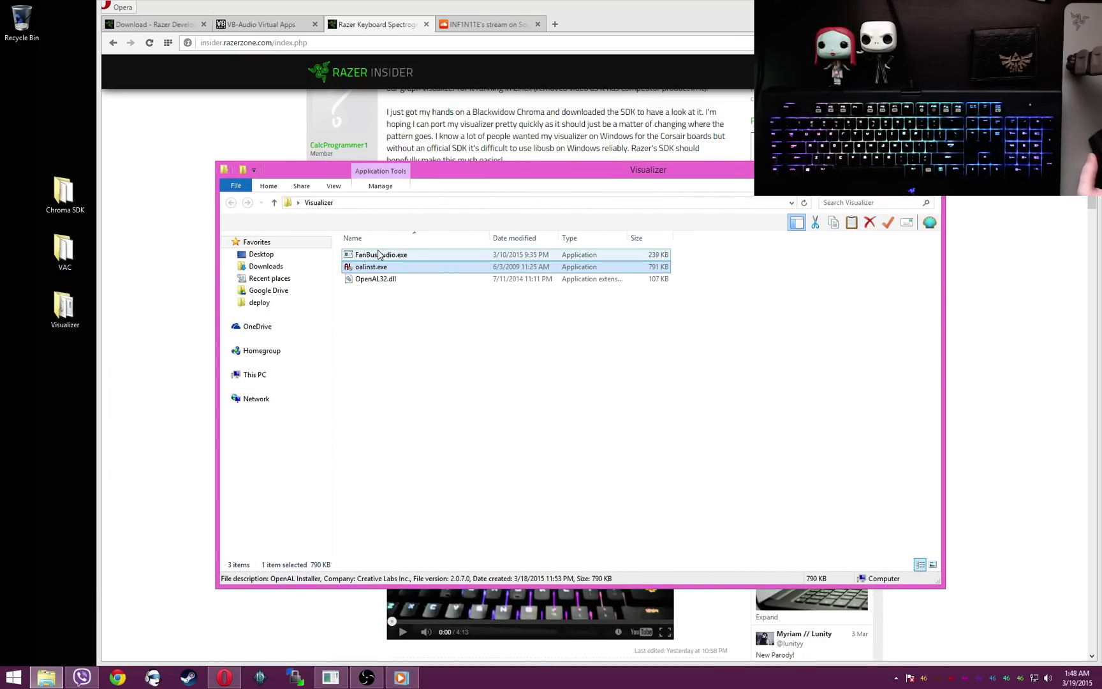
click(331, 677)
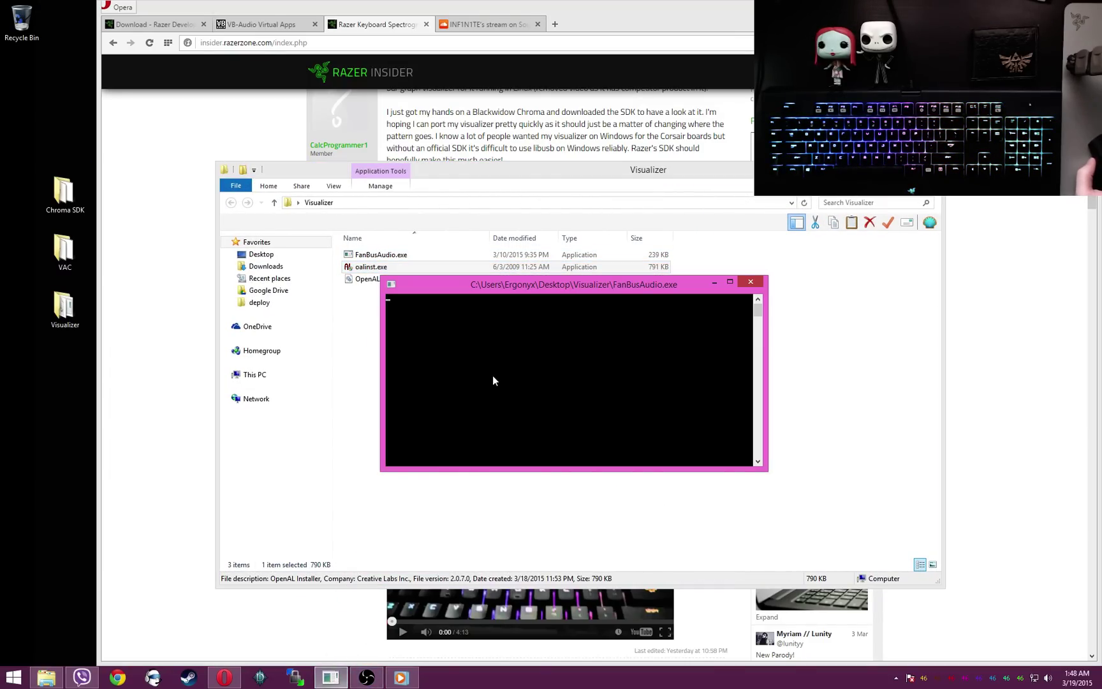
drag(535, 288, 588, 308)
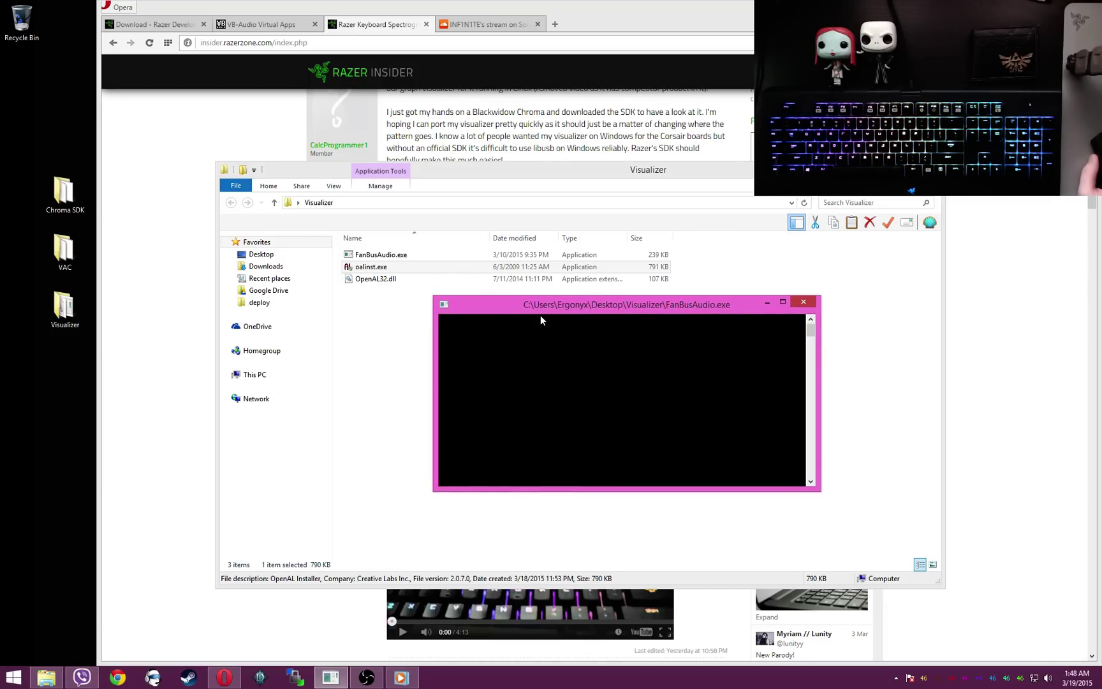
drag(615, 312, 577, 324)
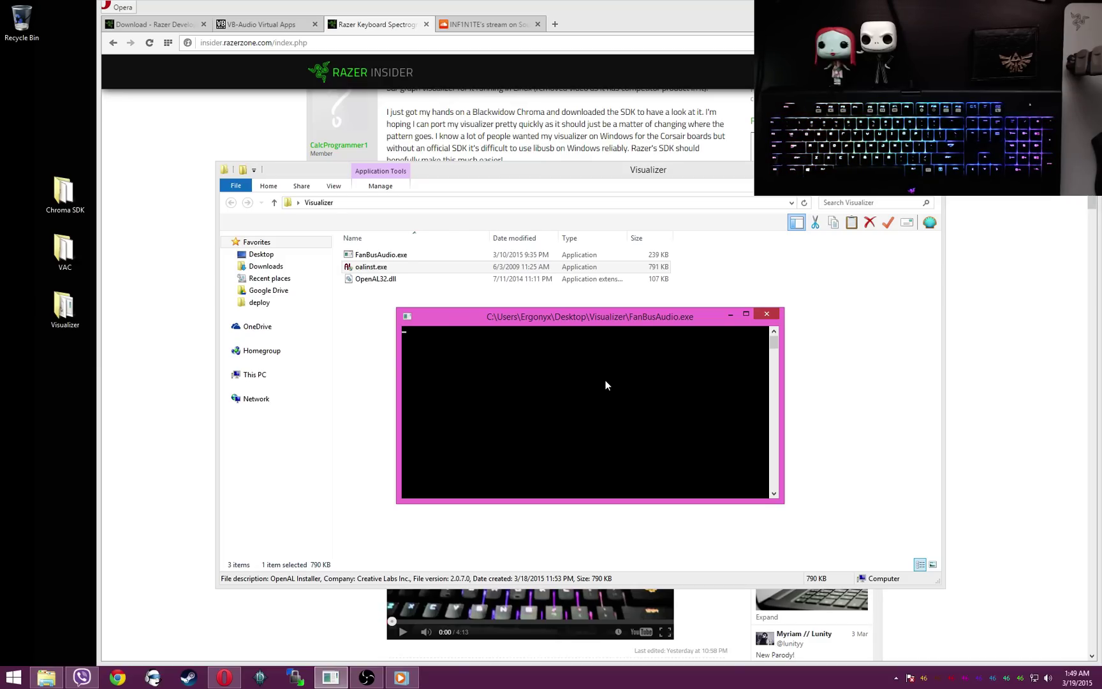
Step: Switch Opera to the INF1N1TE SoundCloud tab and scroll down its track list to Cascade
click(150, 417)
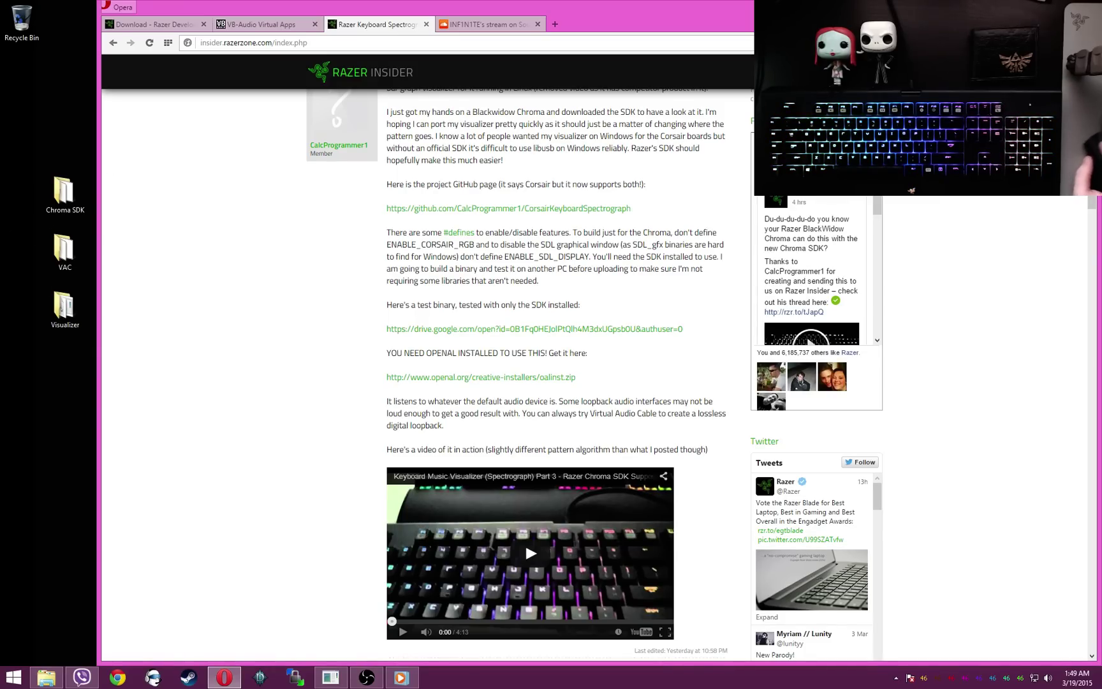
click(488, 24)
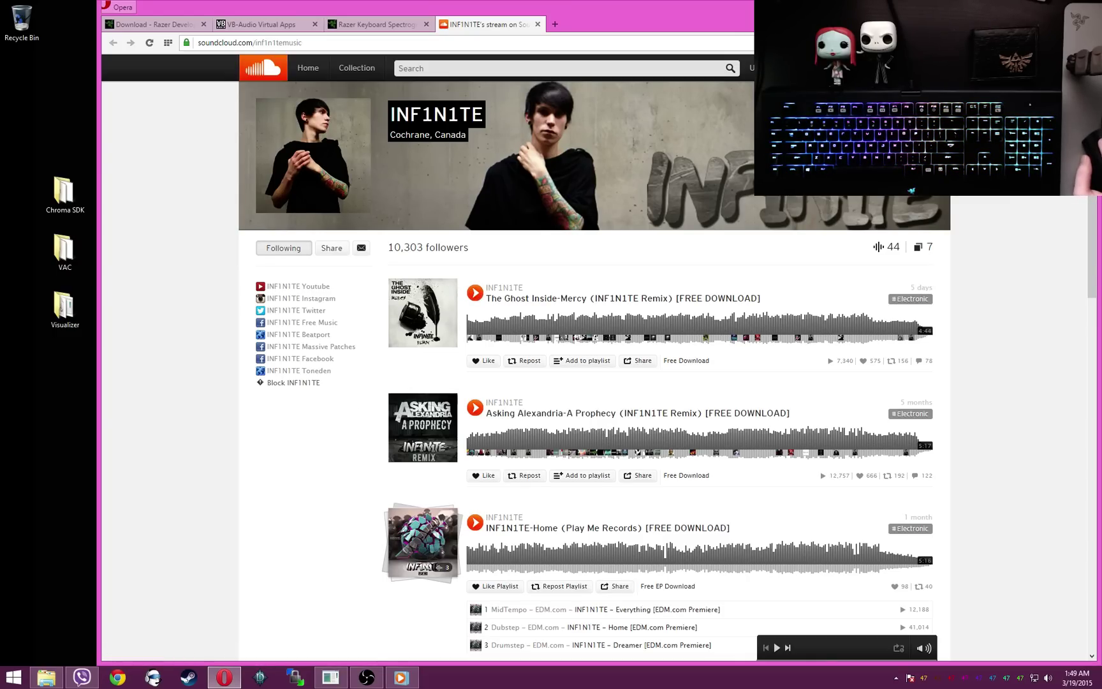
scroll(220, 457, down, 10)
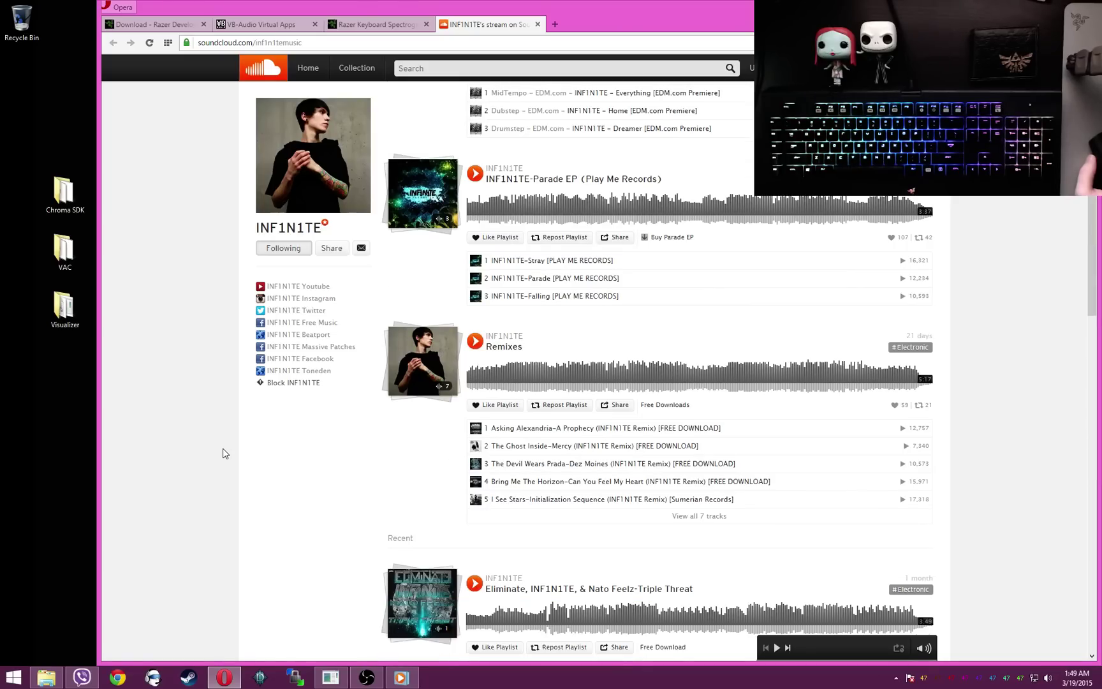
scroll(222, 450, down, 10)
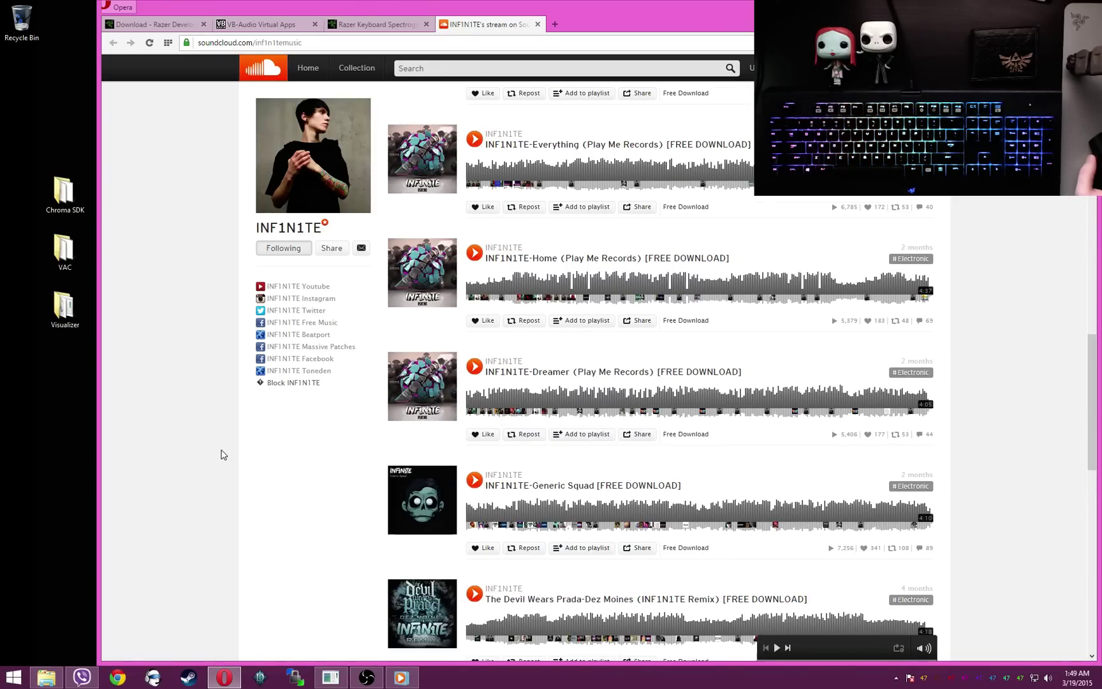
scroll(222, 453, down, 2)
scroll(222, 451, down, 12)
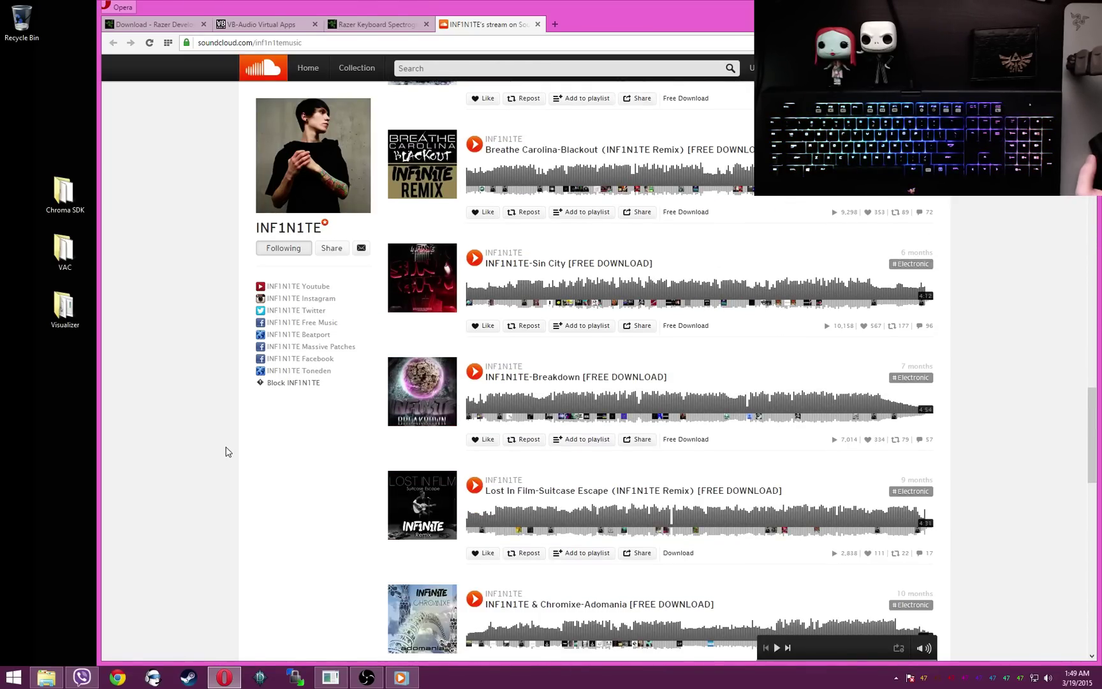
scroll(224, 454, down, 6)
scroll(231, 454, down, 6)
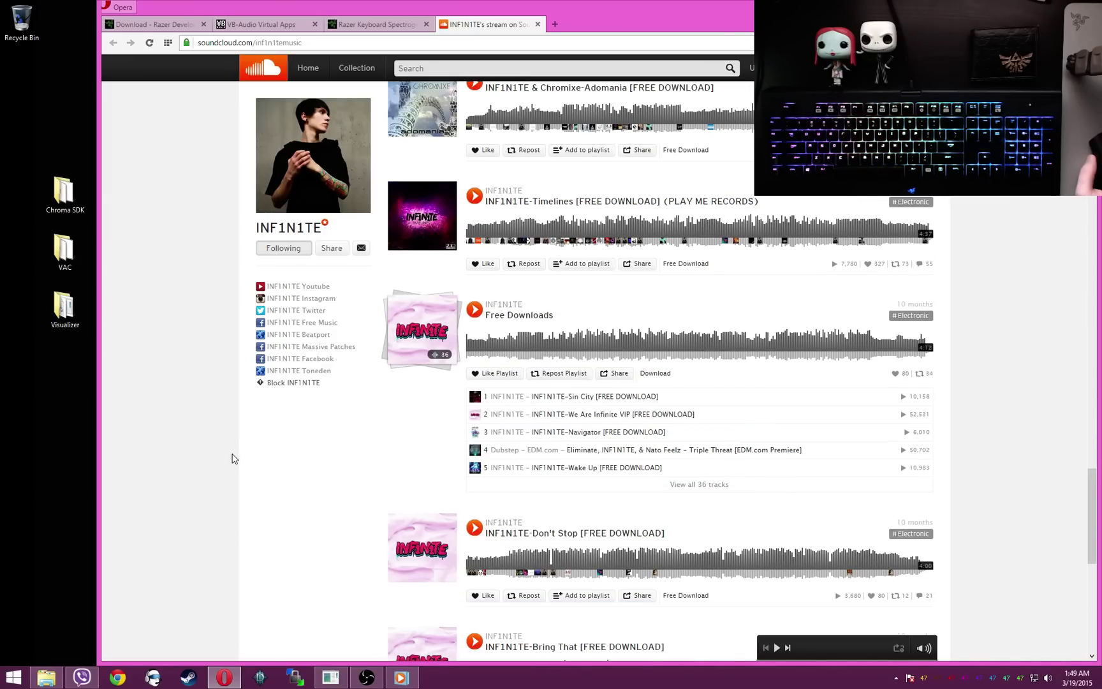
scroll(233, 458, down, 6)
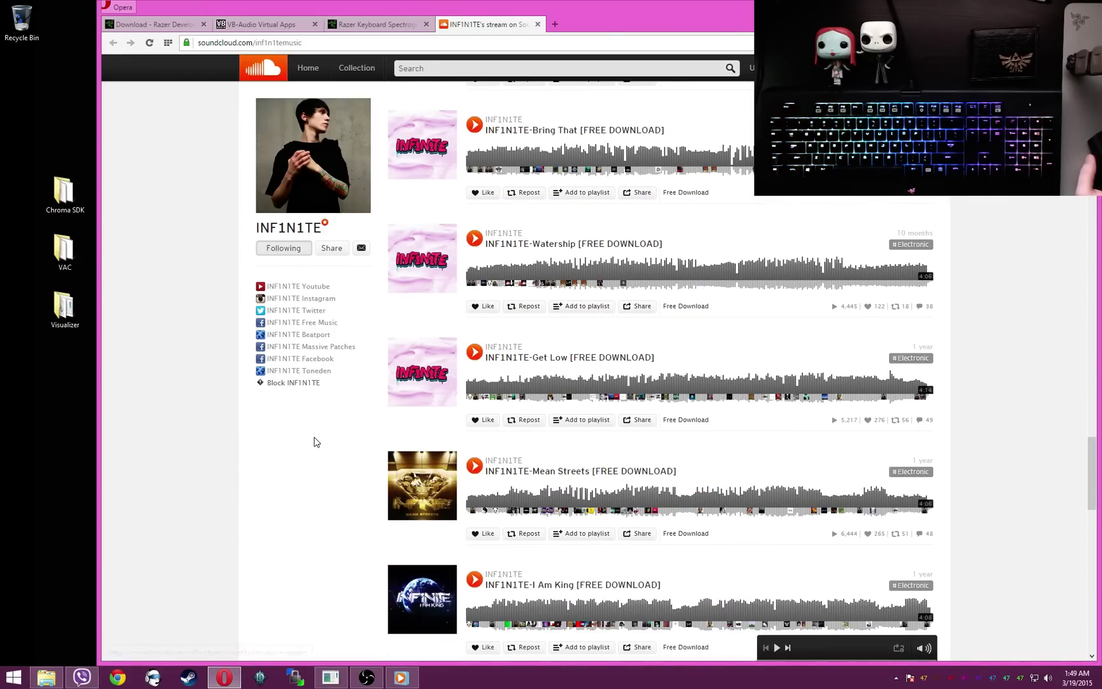
scroll(315, 443, down, 4)
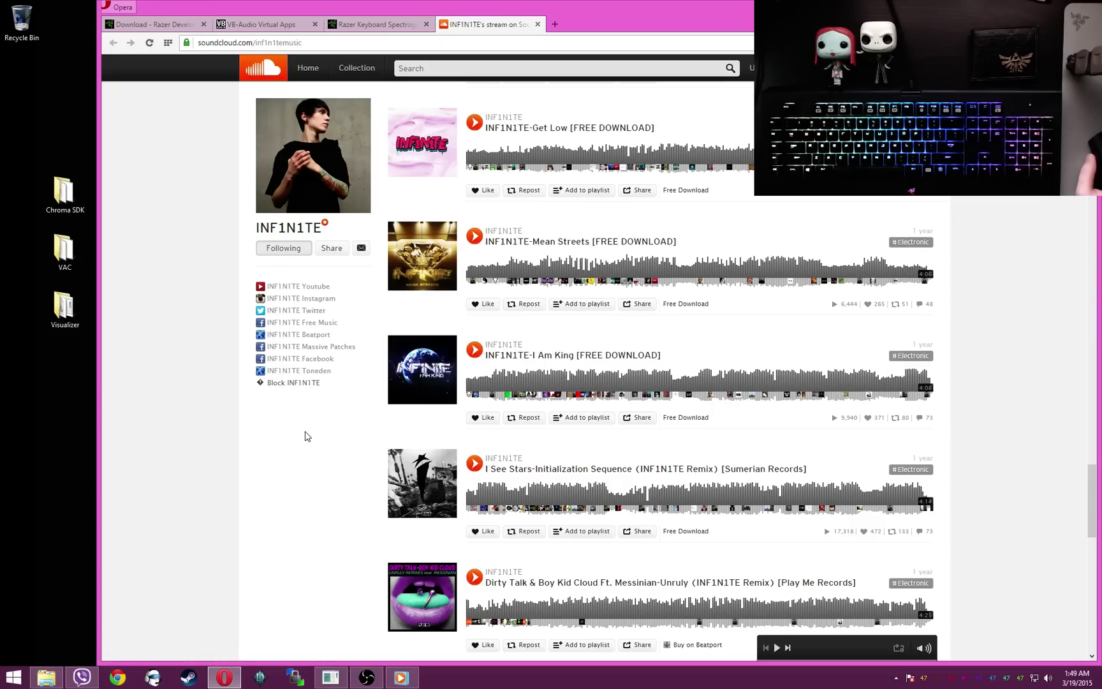
scroll(312, 440, down, 5)
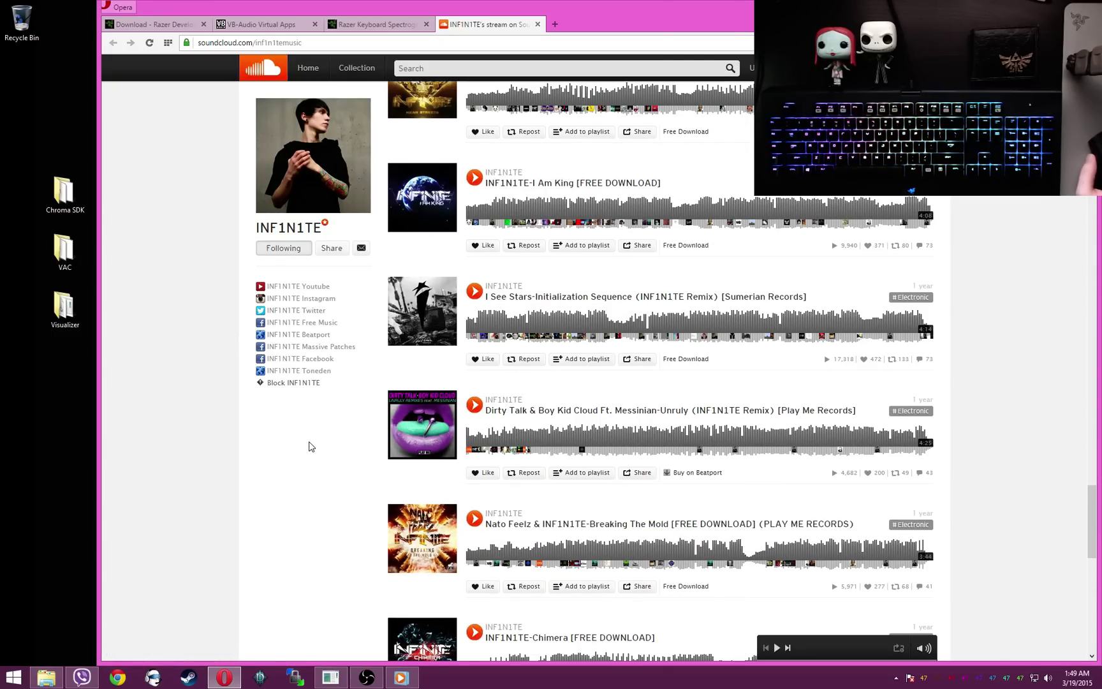
scroll(311, 447, down, 5)
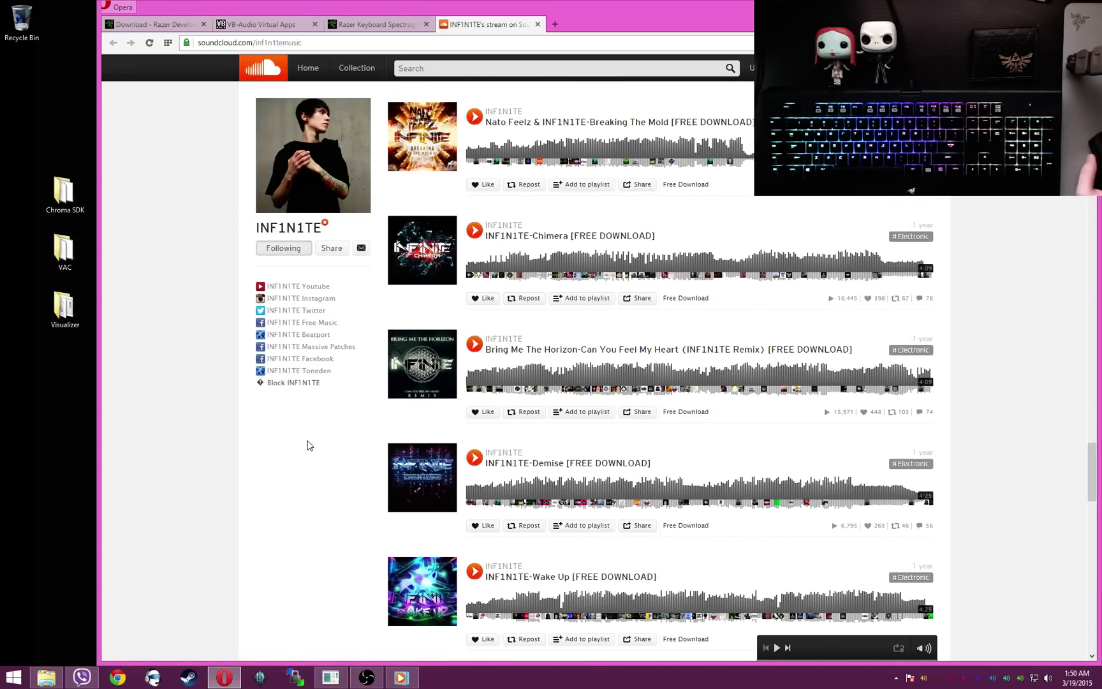
scroll(308, 445, down, 6)
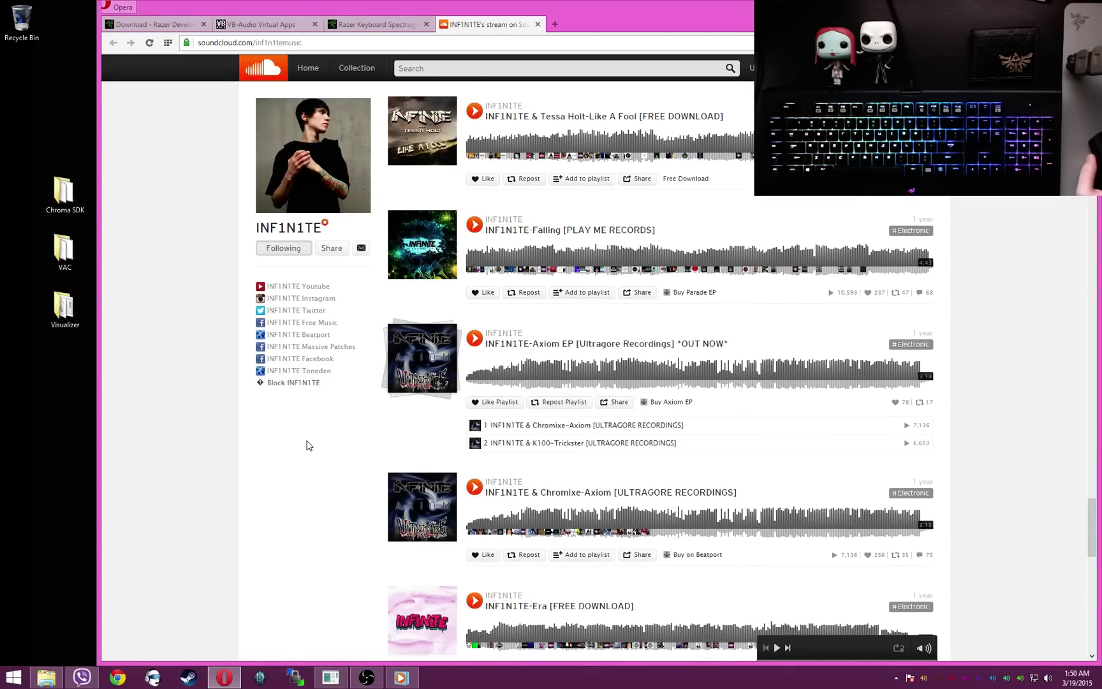
scroll(309, 445, down, 6)
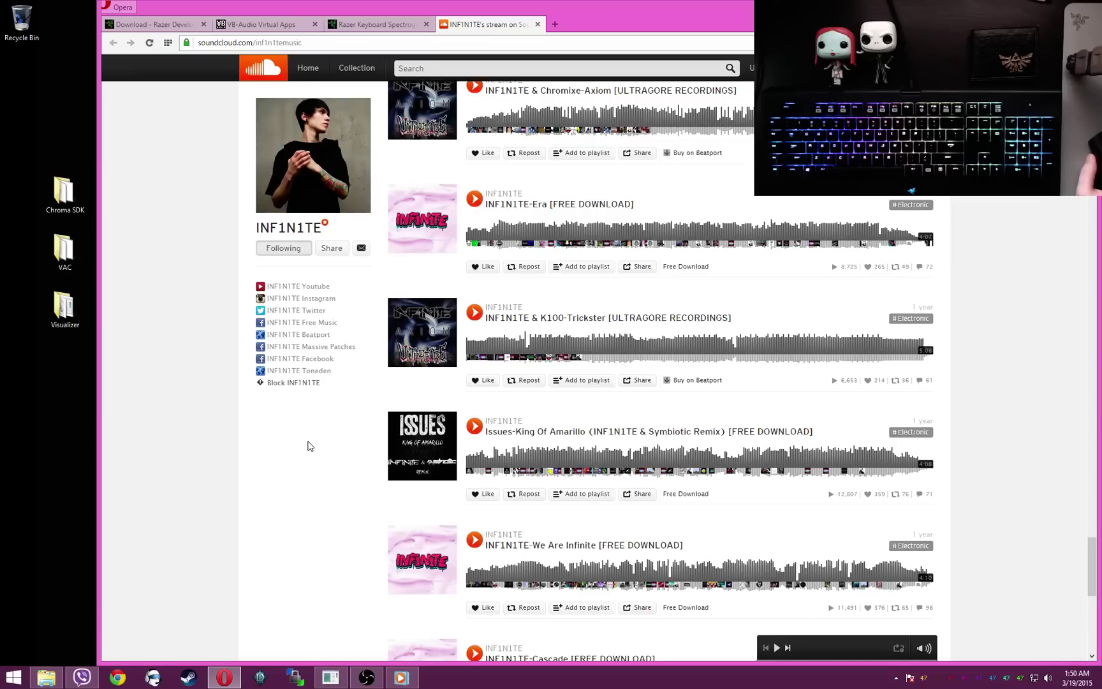
scroll(308, 445, down, 4)
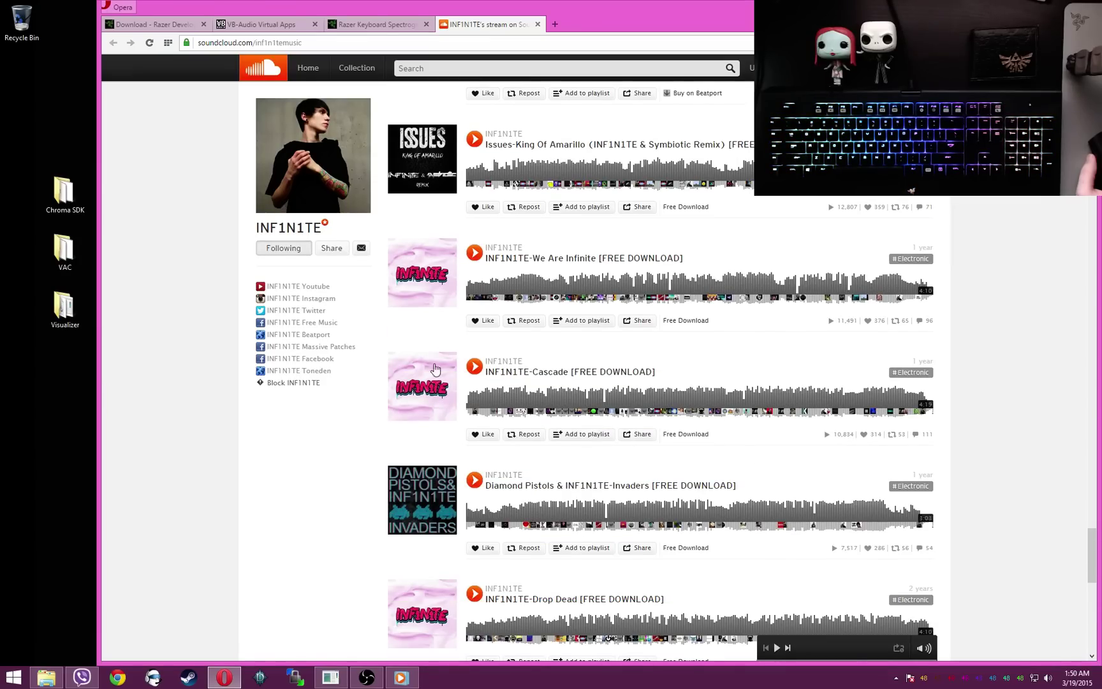
Step: Play the INF1N1TE-Cascade [FREE DOWNLOAD] track on SoundCloud for about 25 seconds, then pause it
click(473, 366)
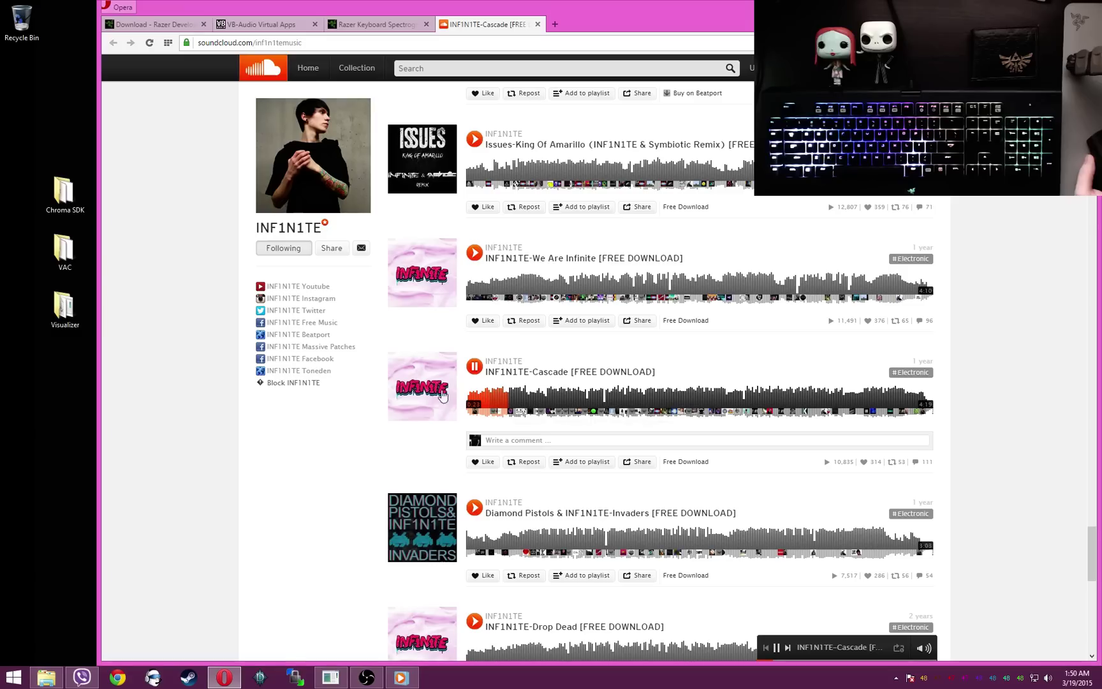
key(space)
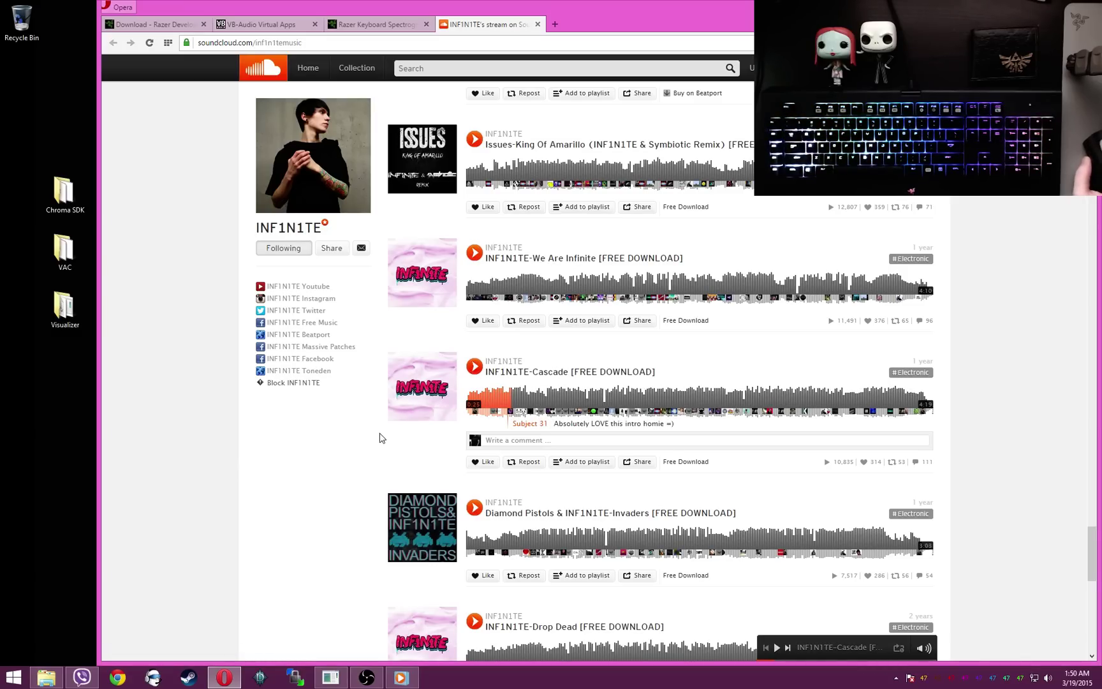